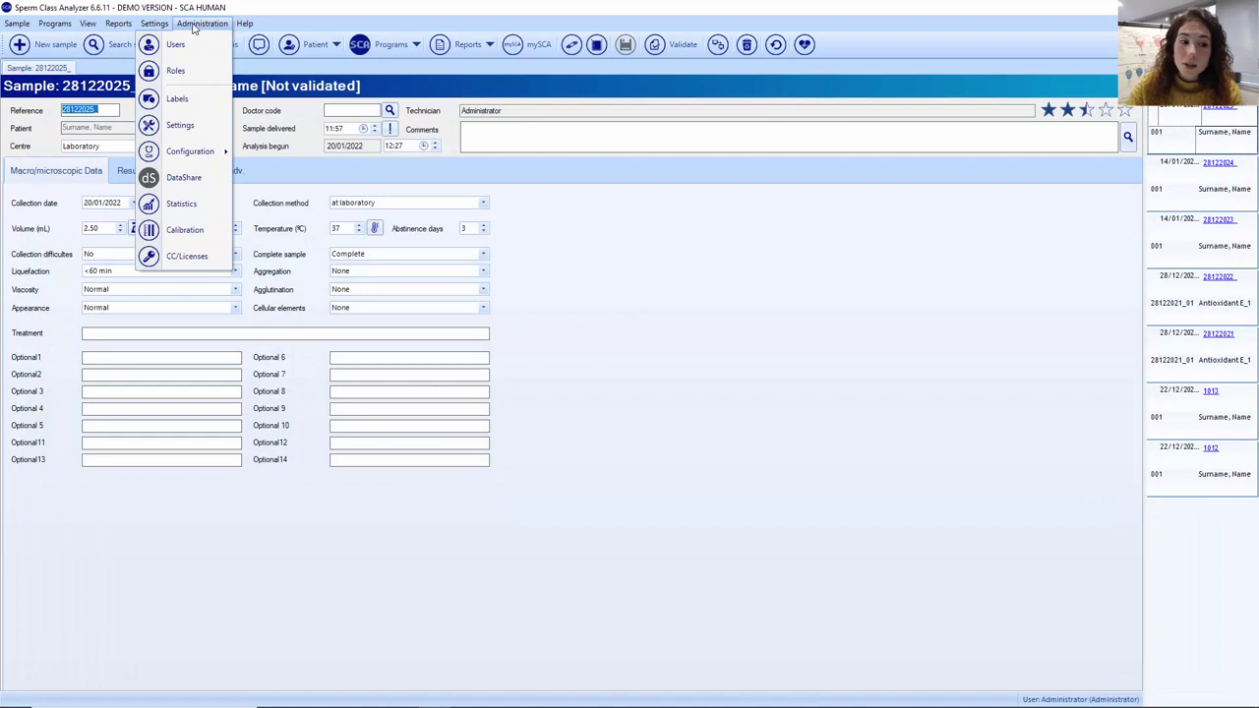
Open the diagnostic configuration's reference values and switch the criteria to WHO 5 (2010) and back to WHO 6 (2021) to compare them
mouse_move(201, 151)
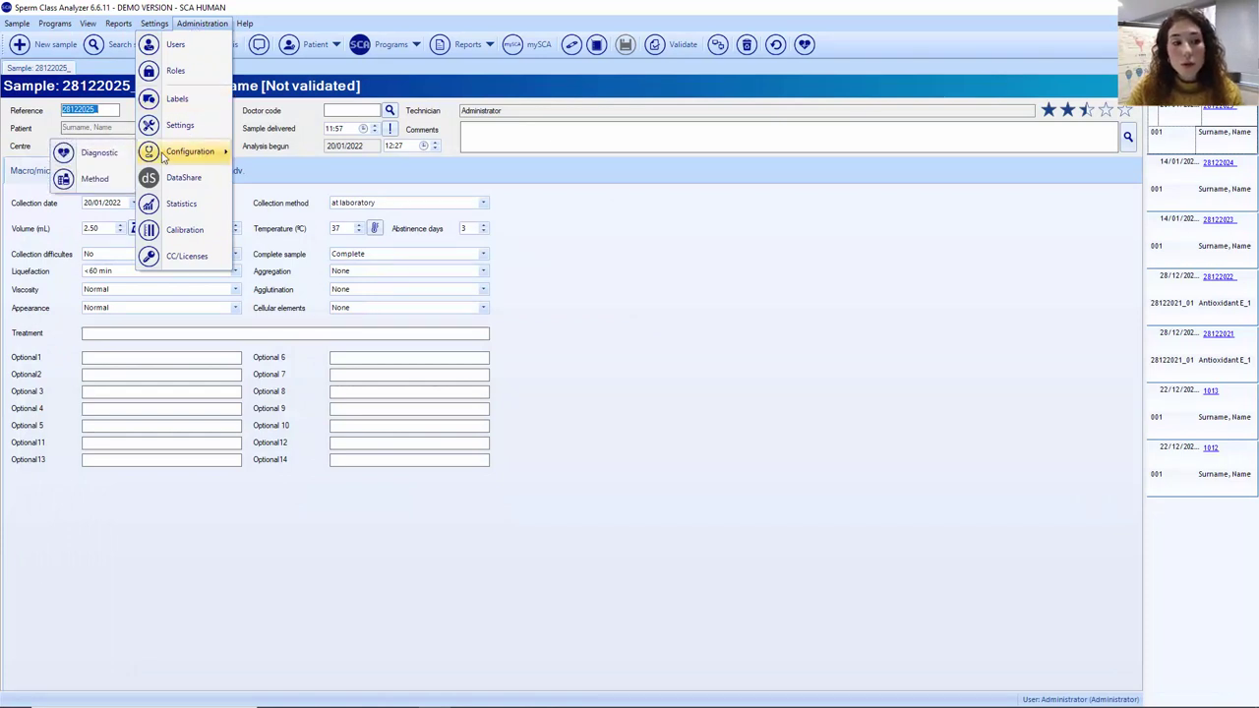
left_click(104, 162)
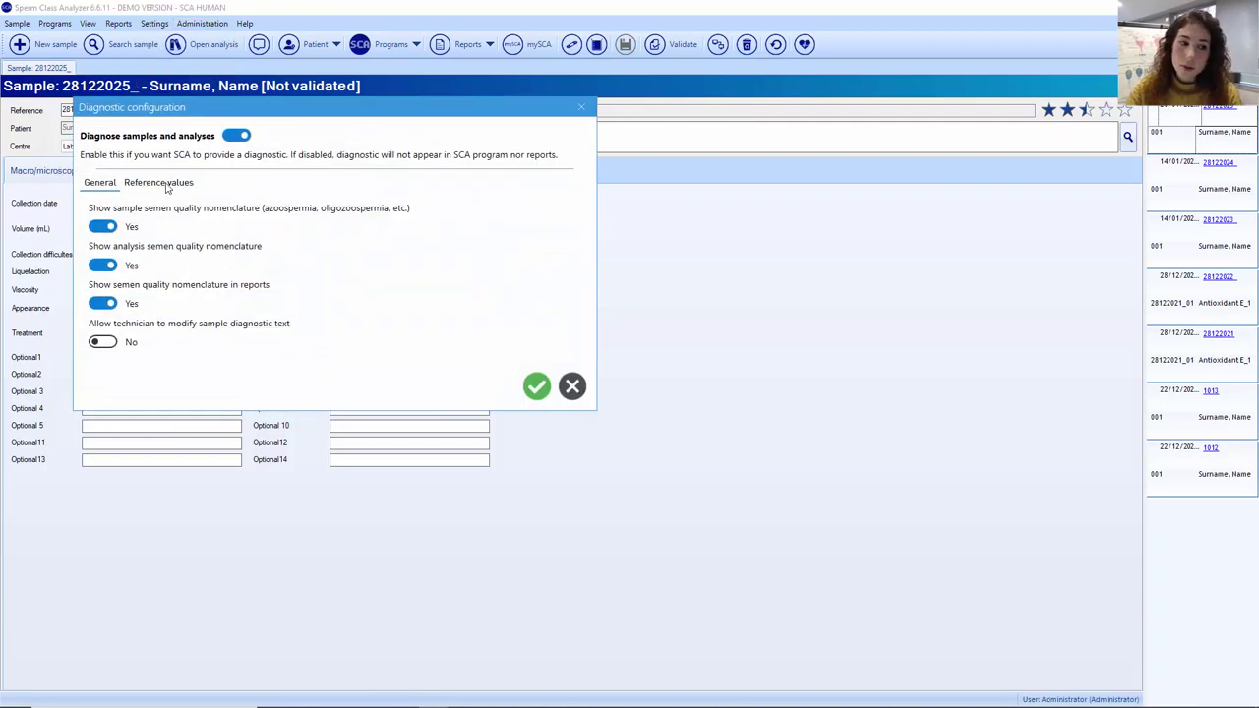
left_click(166, 185)
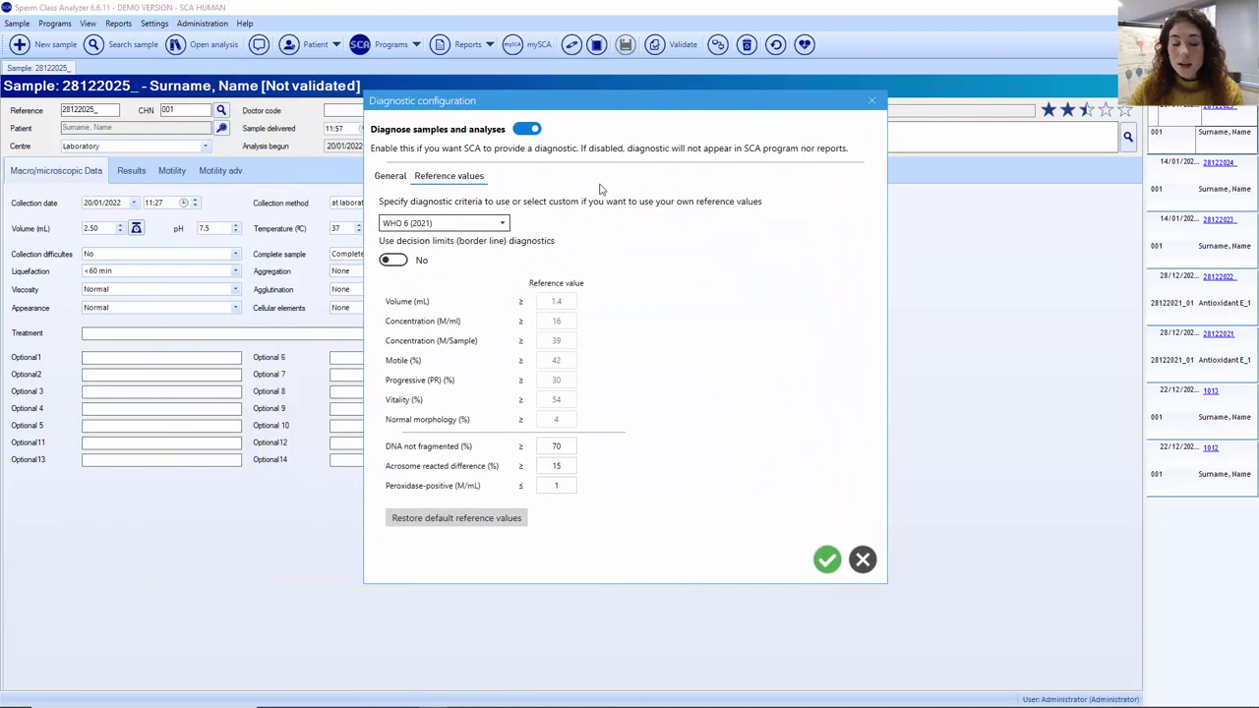
left_click(462, 224)
left_click(446, 287)
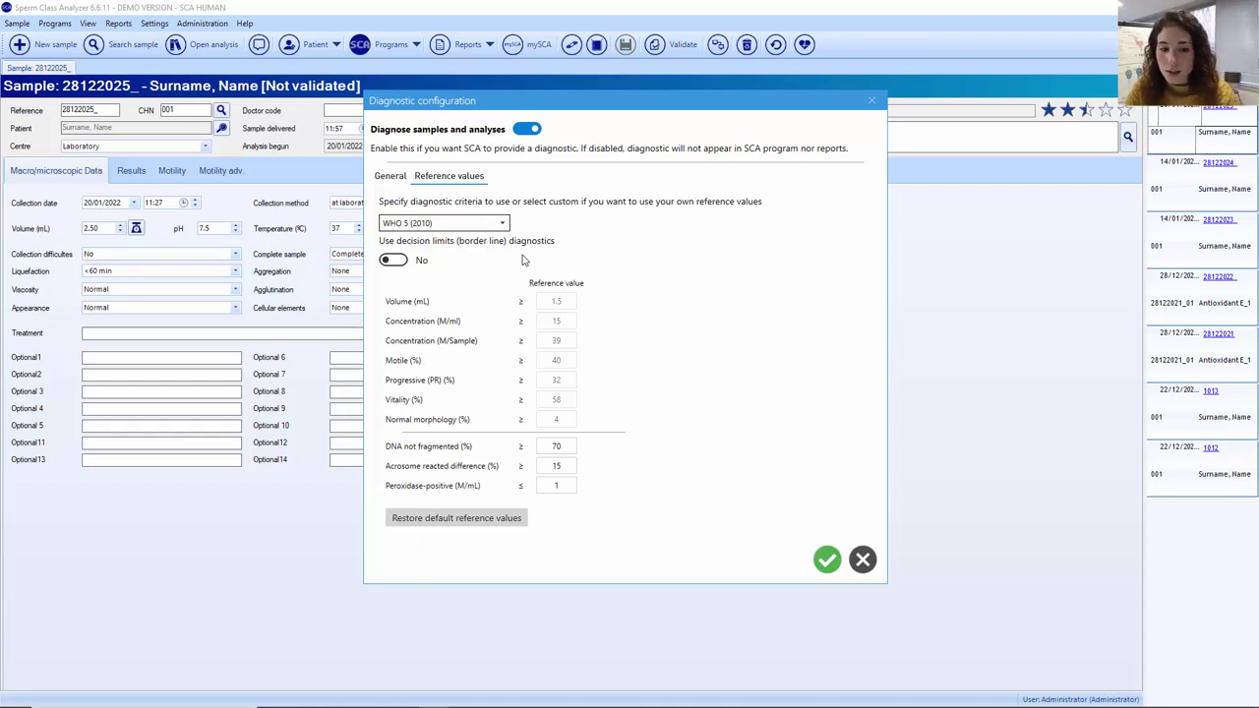
left_click(468, 225)
left_click(425, 298)
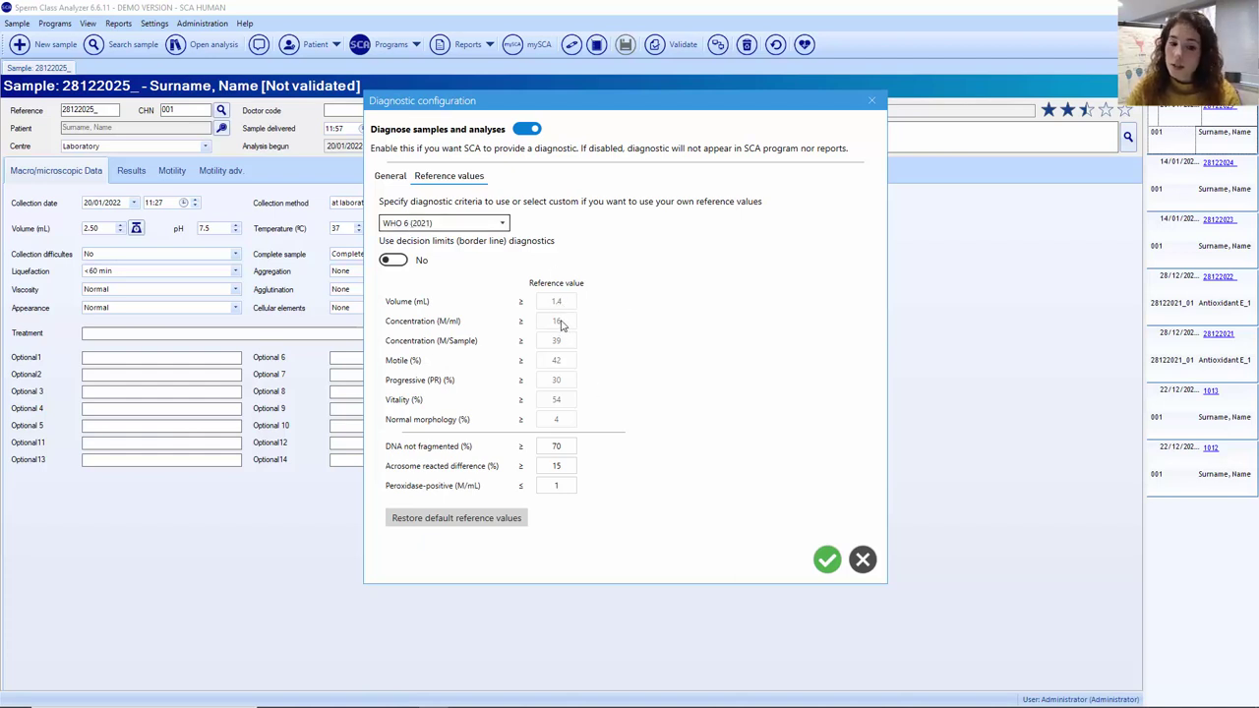
Choose Custom diagnostic criteria and set the volume reference value to 1.7 mL
left_click(448, 226)
left_click(399, 312)
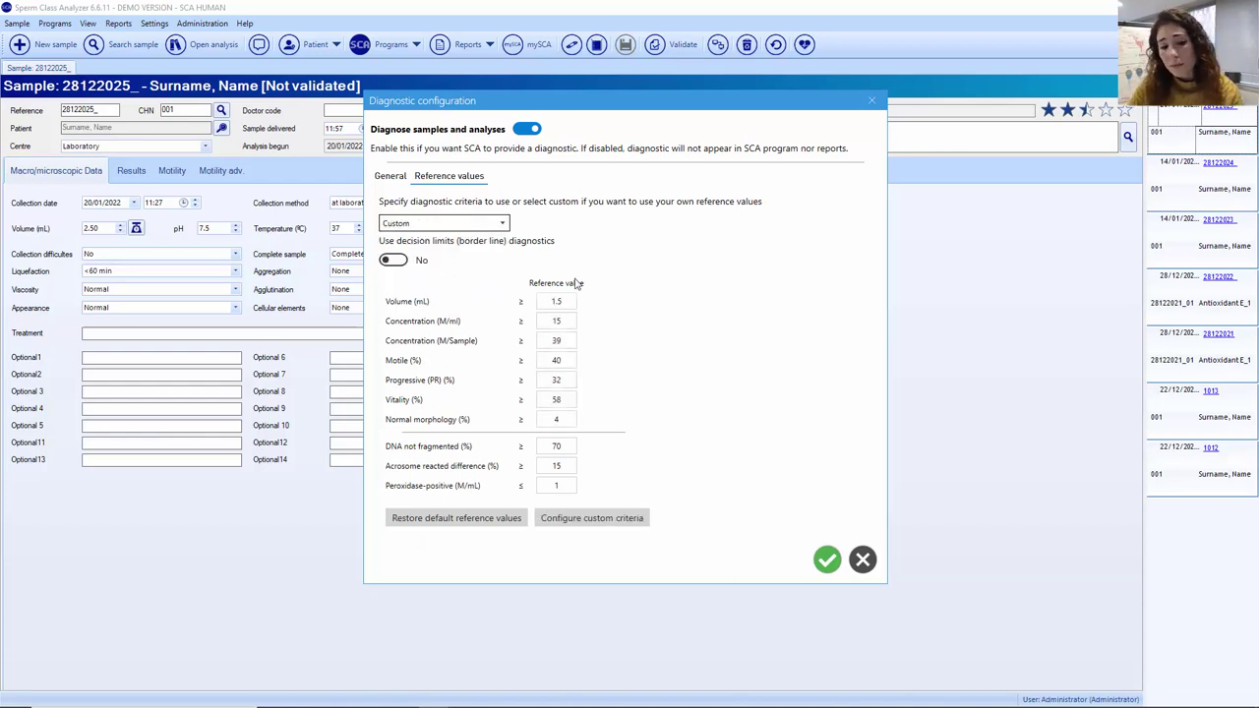
left_click(563, 301)
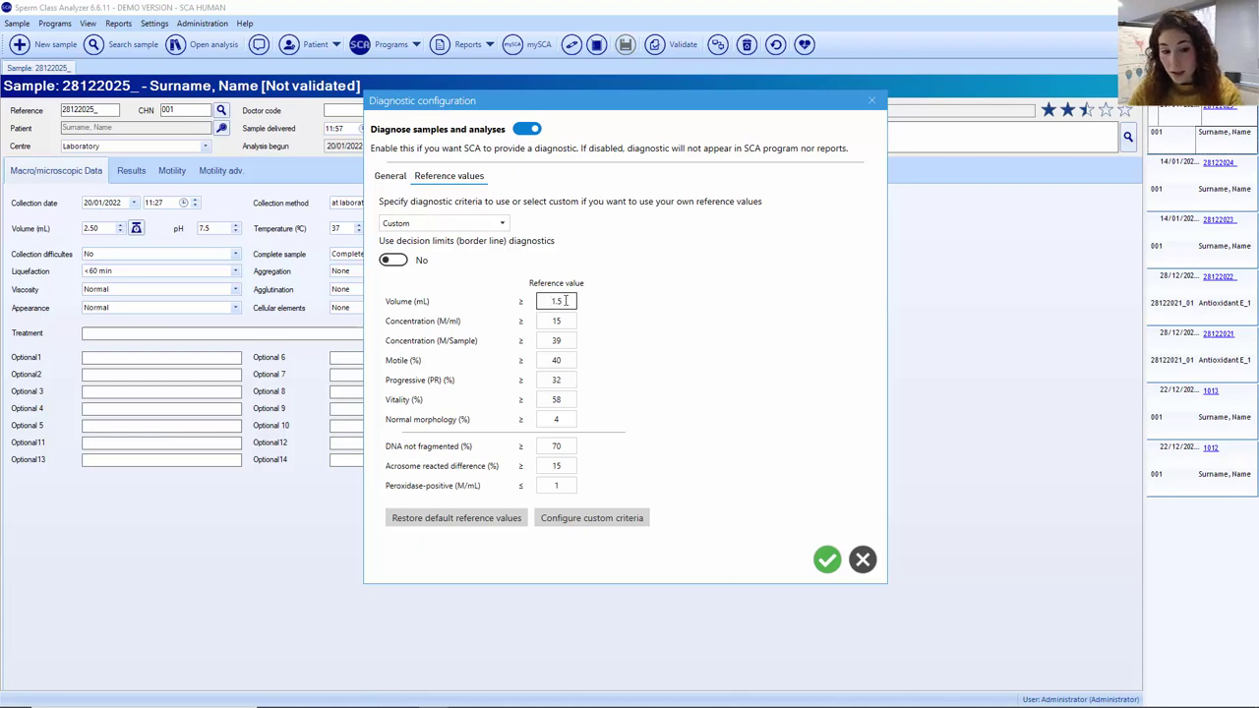
key("BackSpace")
type("7")
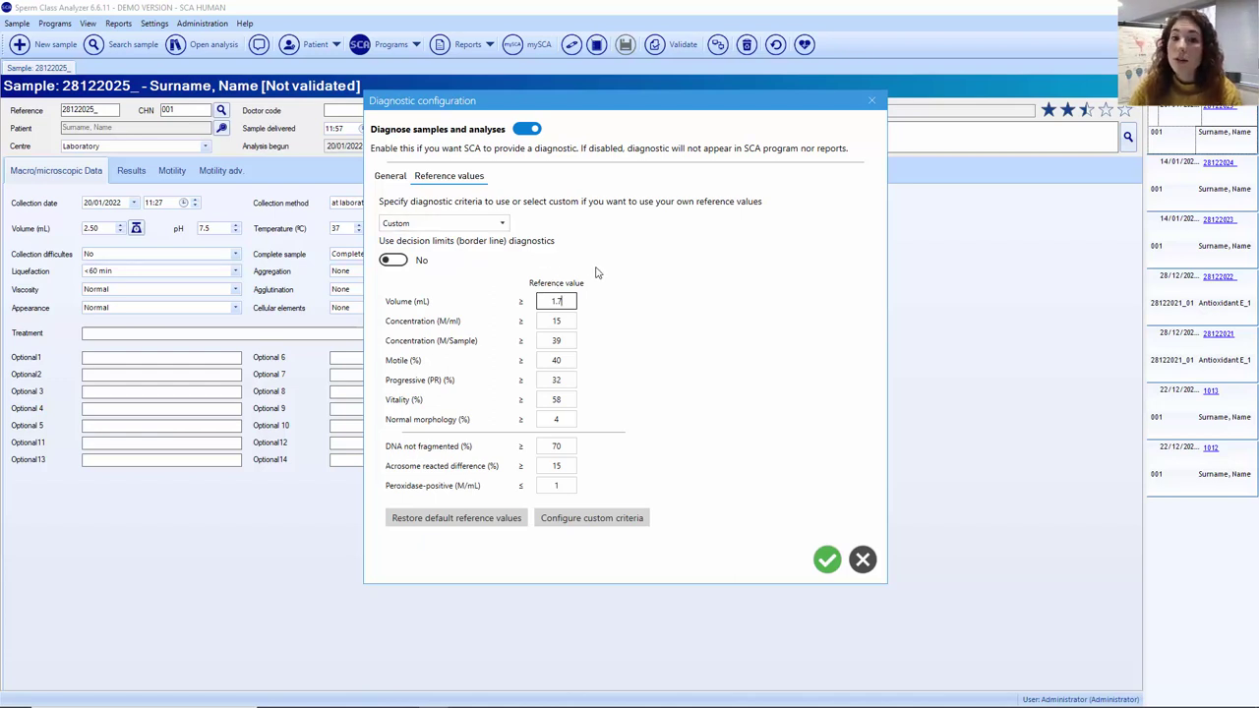
Enable decision limits (border line) diagnostics and set the minimum volume to 1.3 mL
left_click(395, 260)
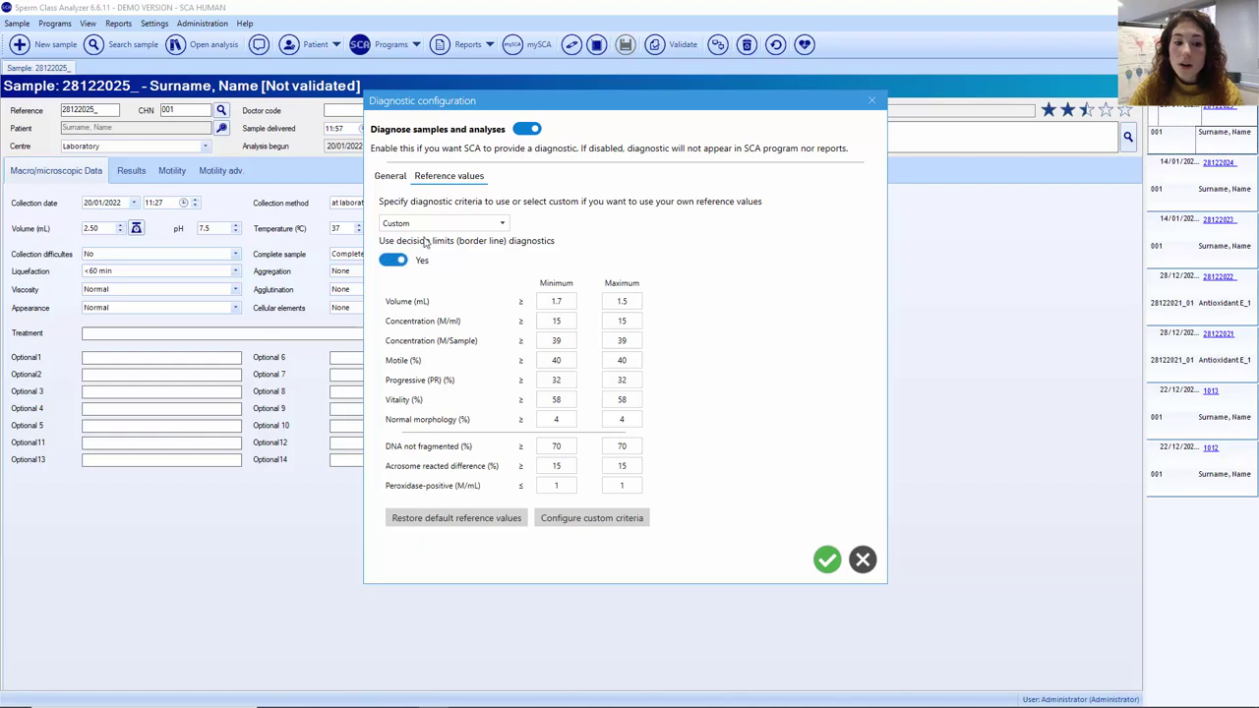
left_click(562, 301)
type(".3")
left_click(567, 320)
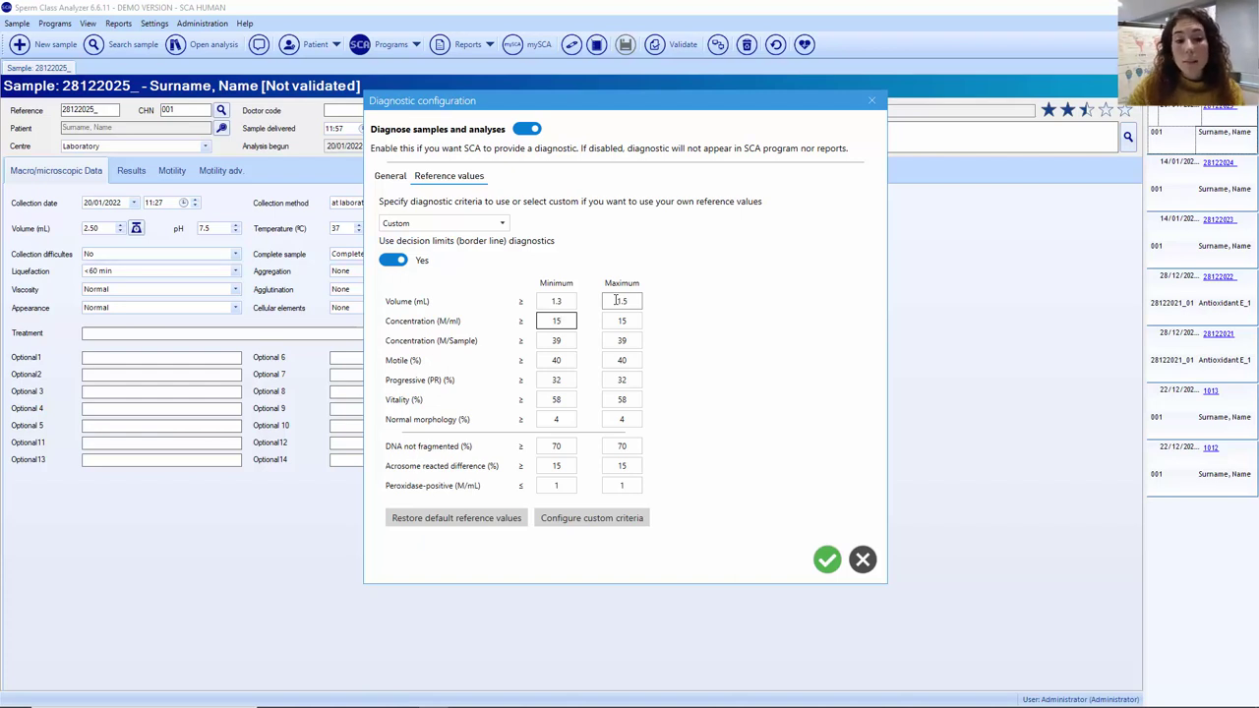
left_click(557, 301)
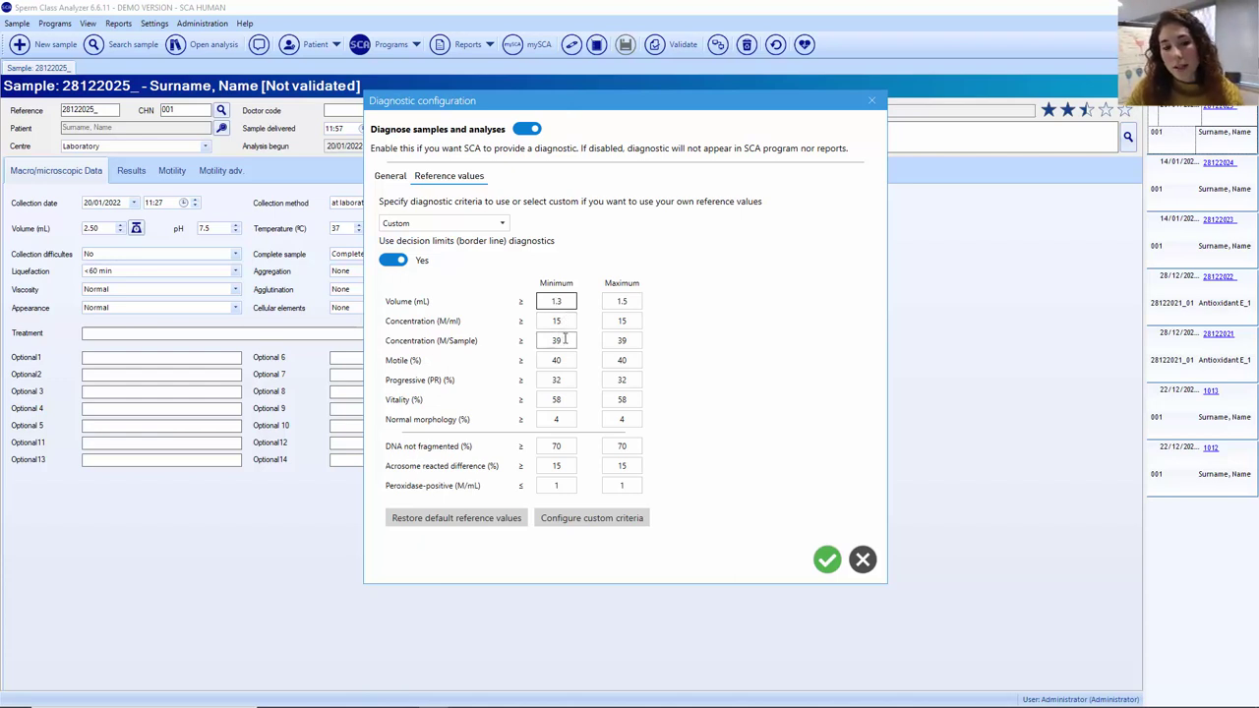
Switch to SCA SCOPE, close the open sample results, and view the reference values in its general diagnostic configuration
key("alt+Tab")
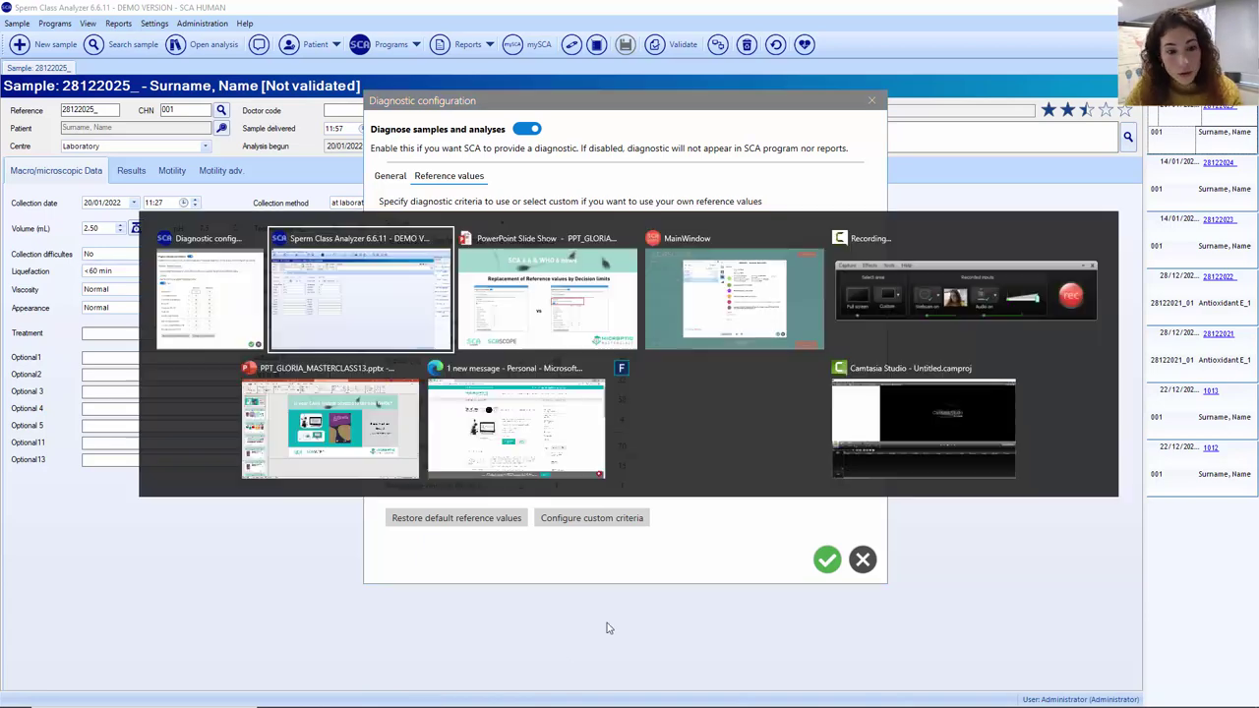
key("Tab")
key("Tab")
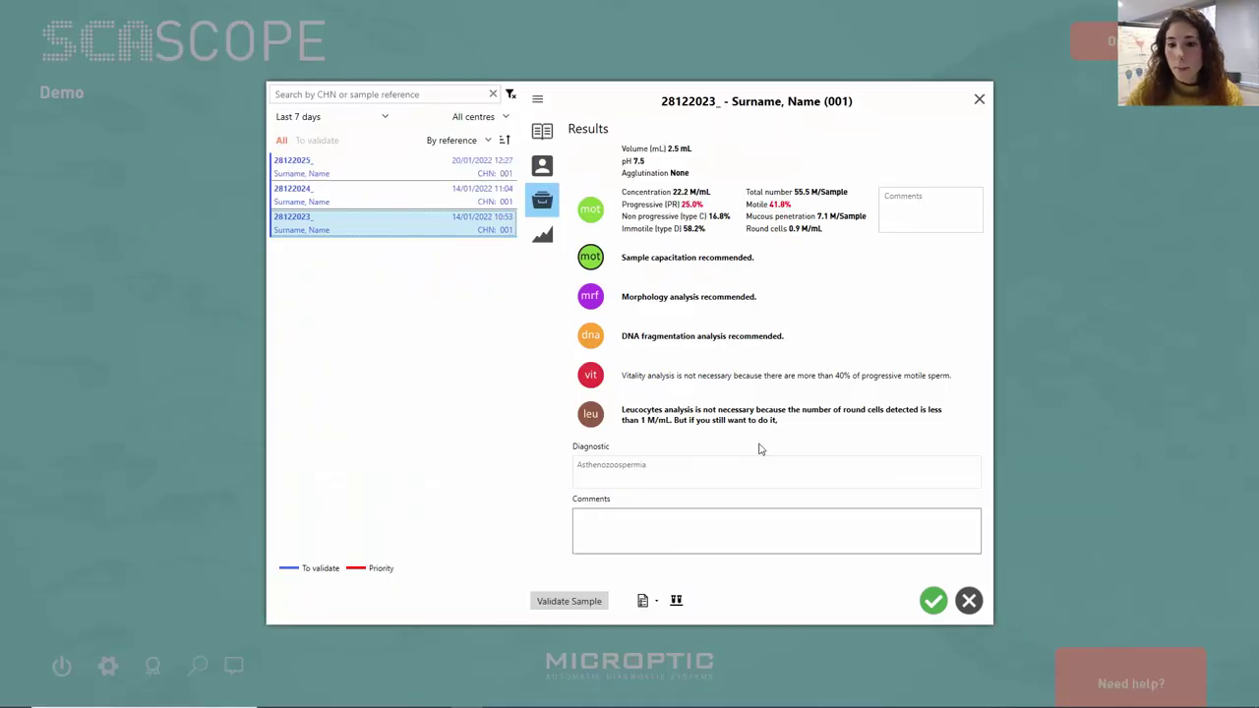
left_click(969, 600)
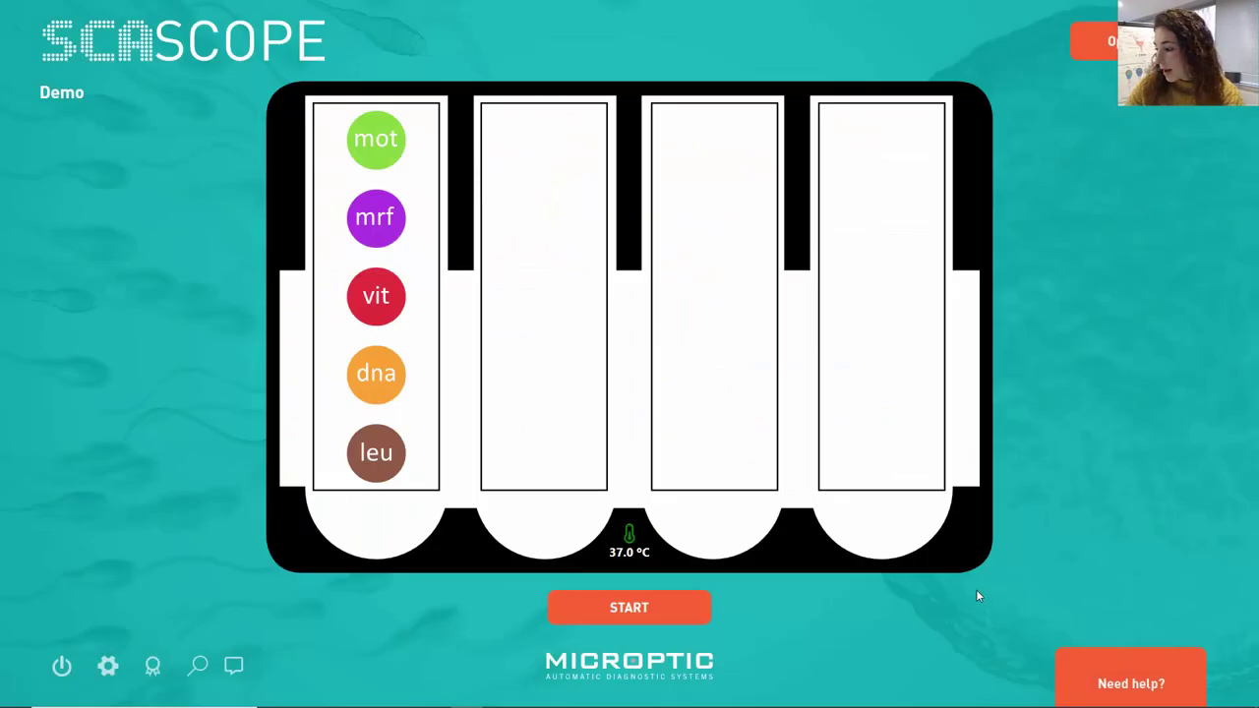
left_click(108, 666)
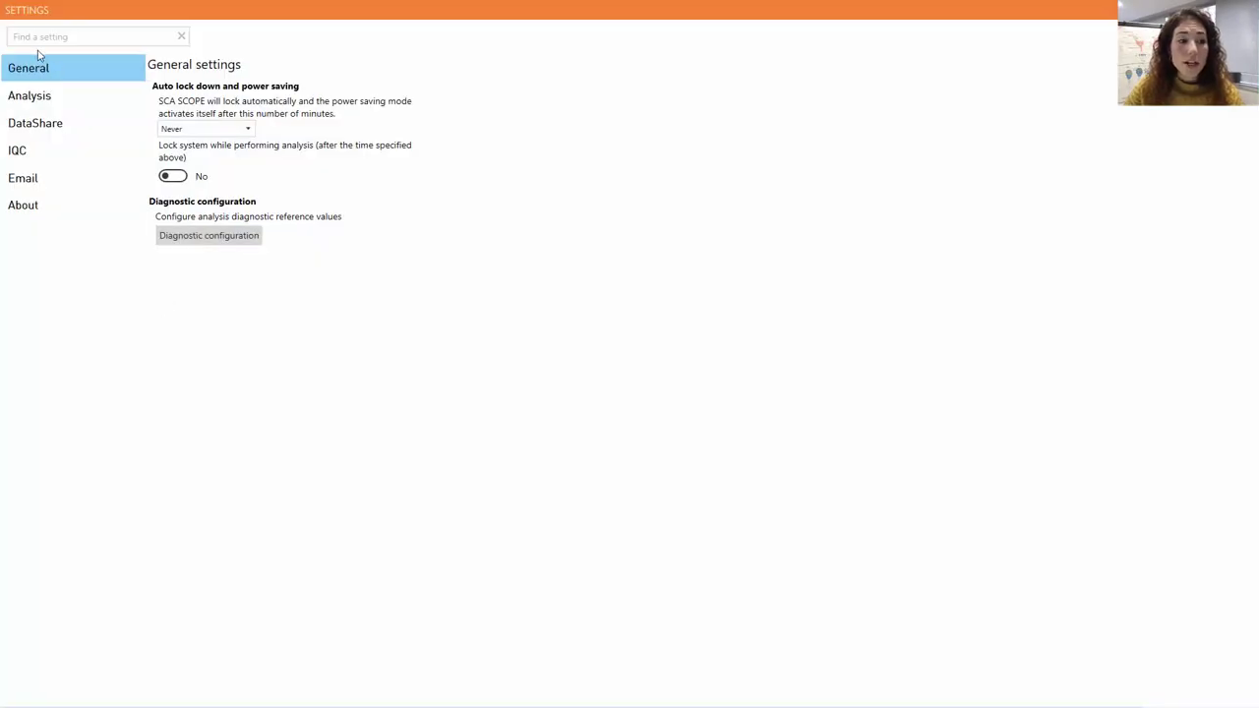
left_click(181, 240)
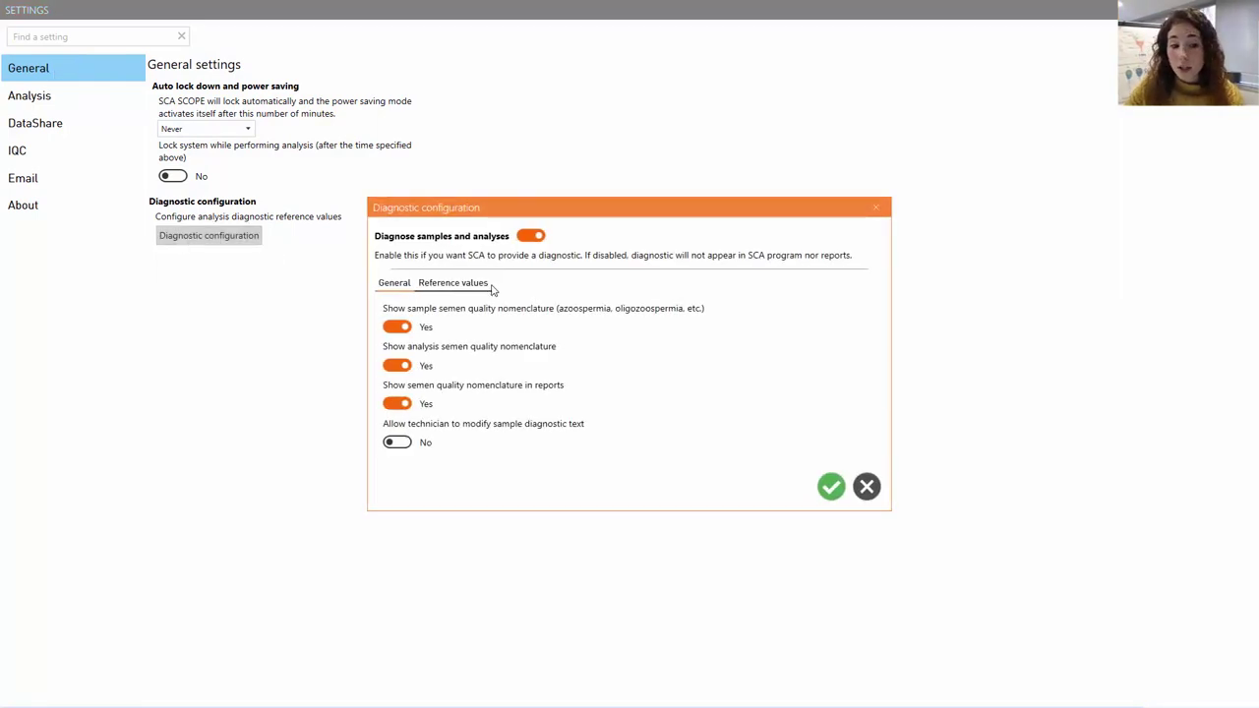
left_click(459, 284)
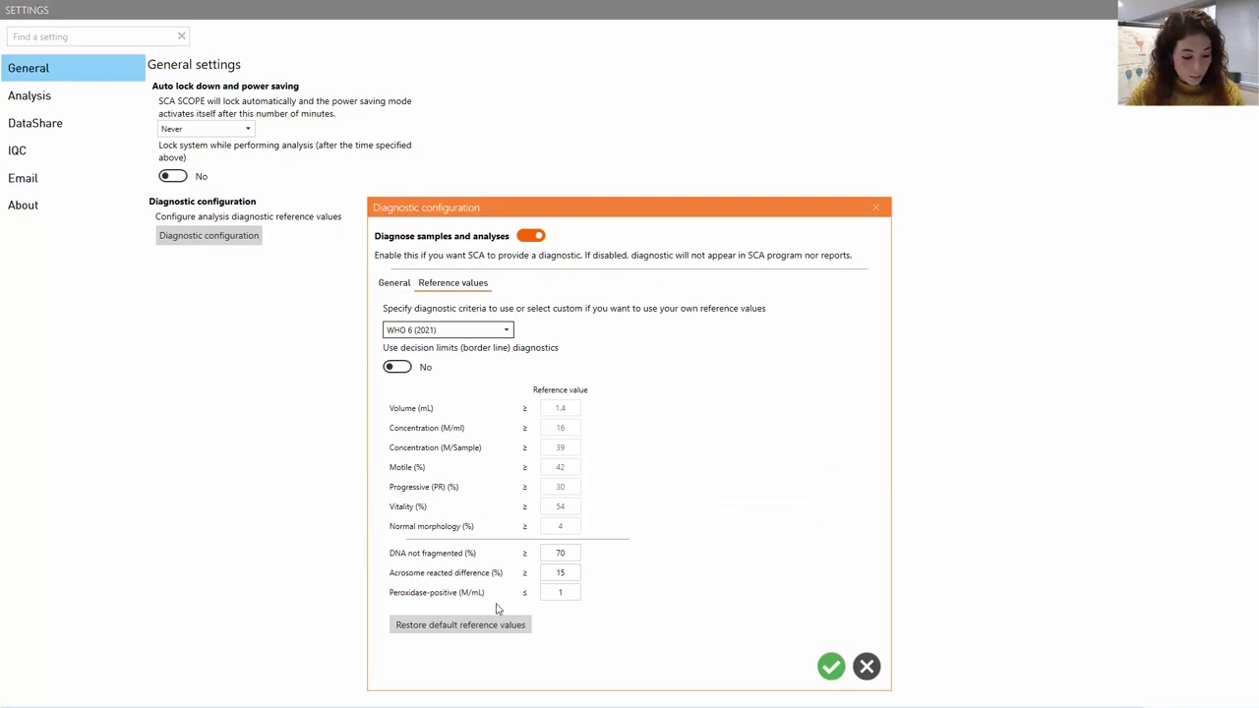
Switch to the PowerPoint slide show and advance to the slide on removal of diagnostics classification
key("alt+Tab")
key("alt+Tab")
key("alt+Tab")
key("alt+Tab")
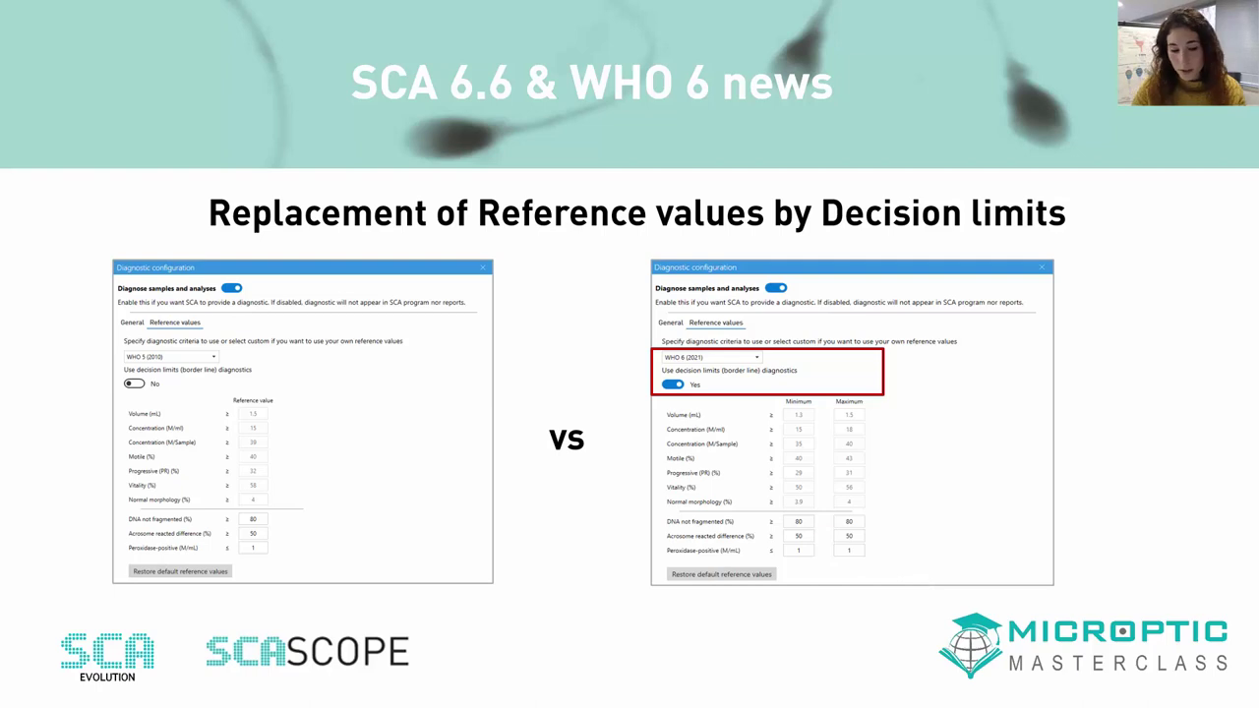
left_click(499, 184)
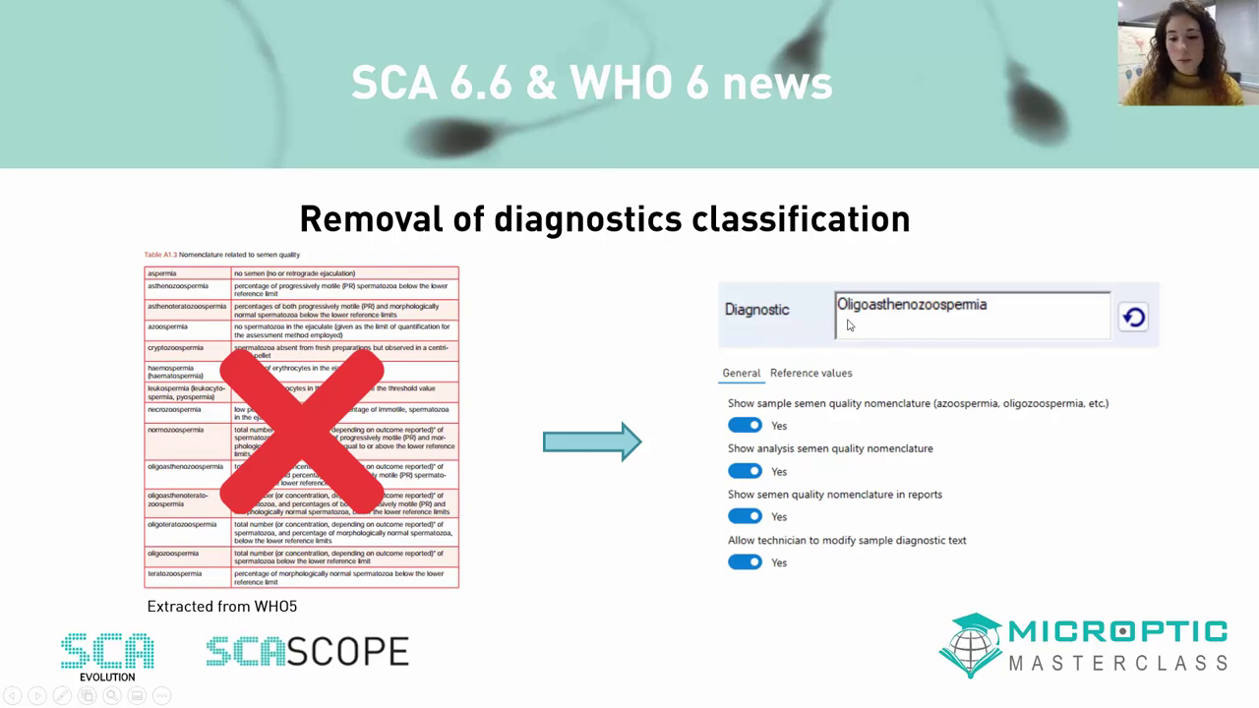
Switch to the Sperm Class Analyzer diagnostic configuration, allow technicians to modify sample diagnostic text, and close it without saving
key("alt+Tab")
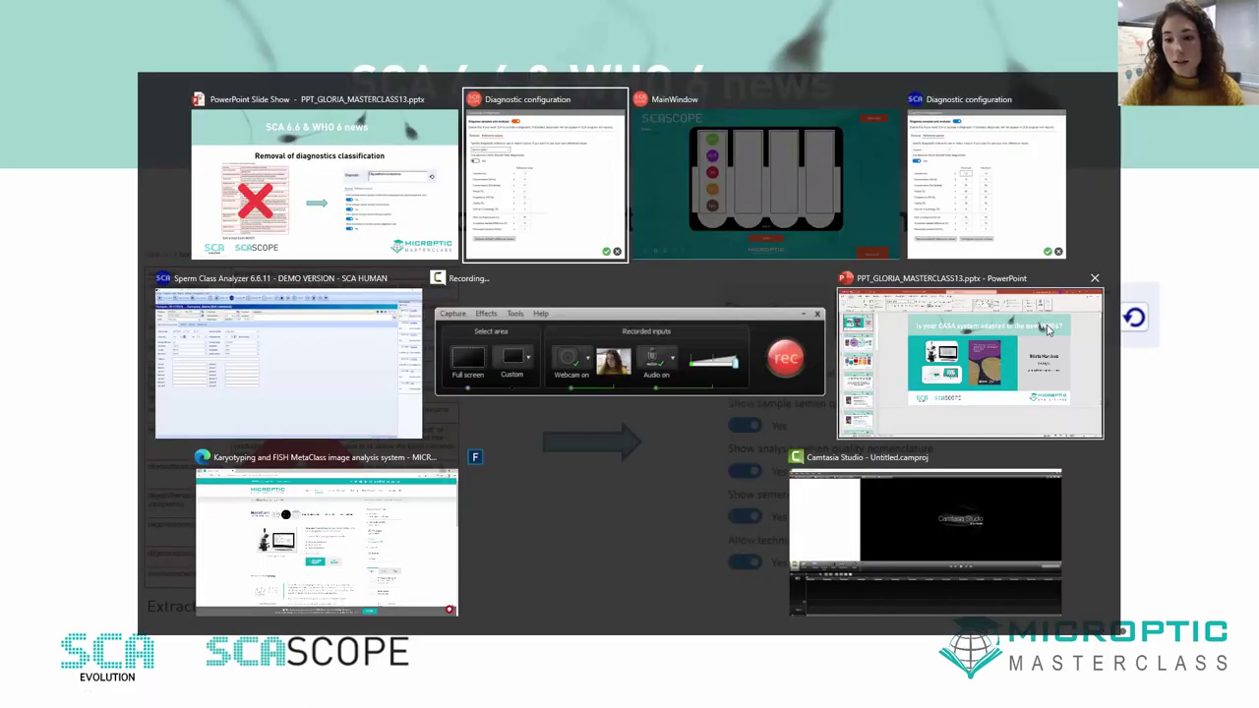
key("alt+Tab")
key("alt+Tab")
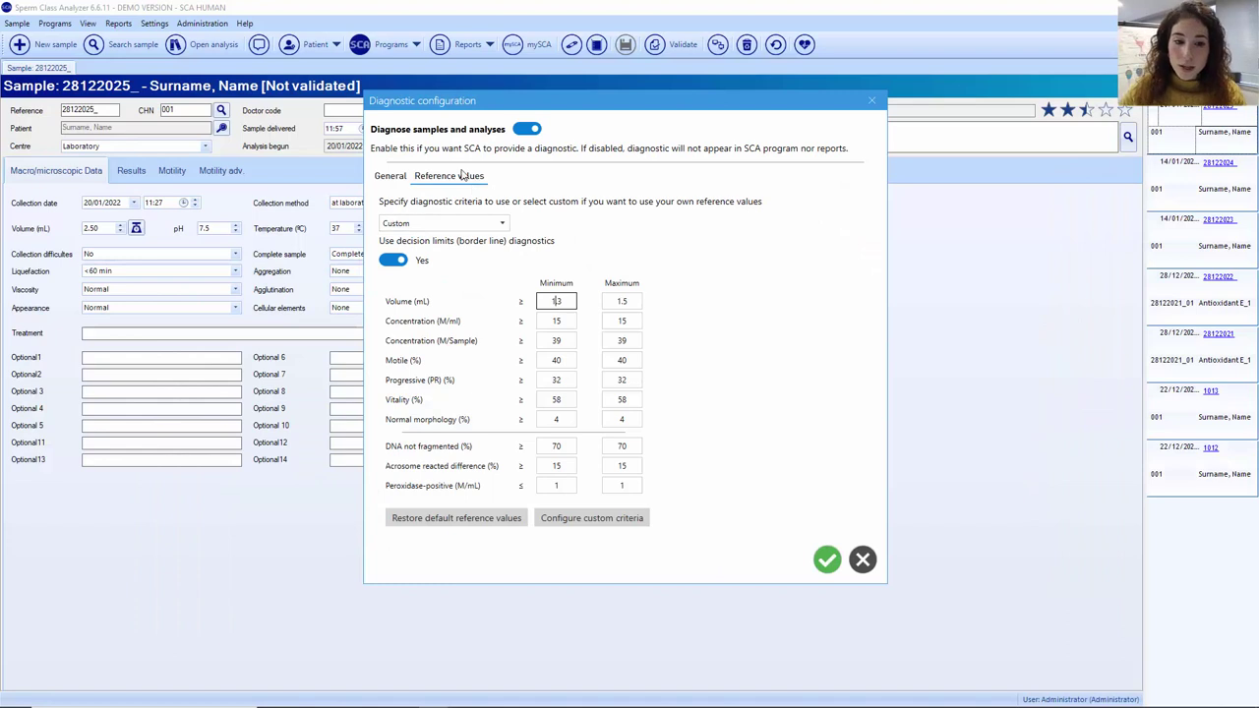
left_click(394, 176)
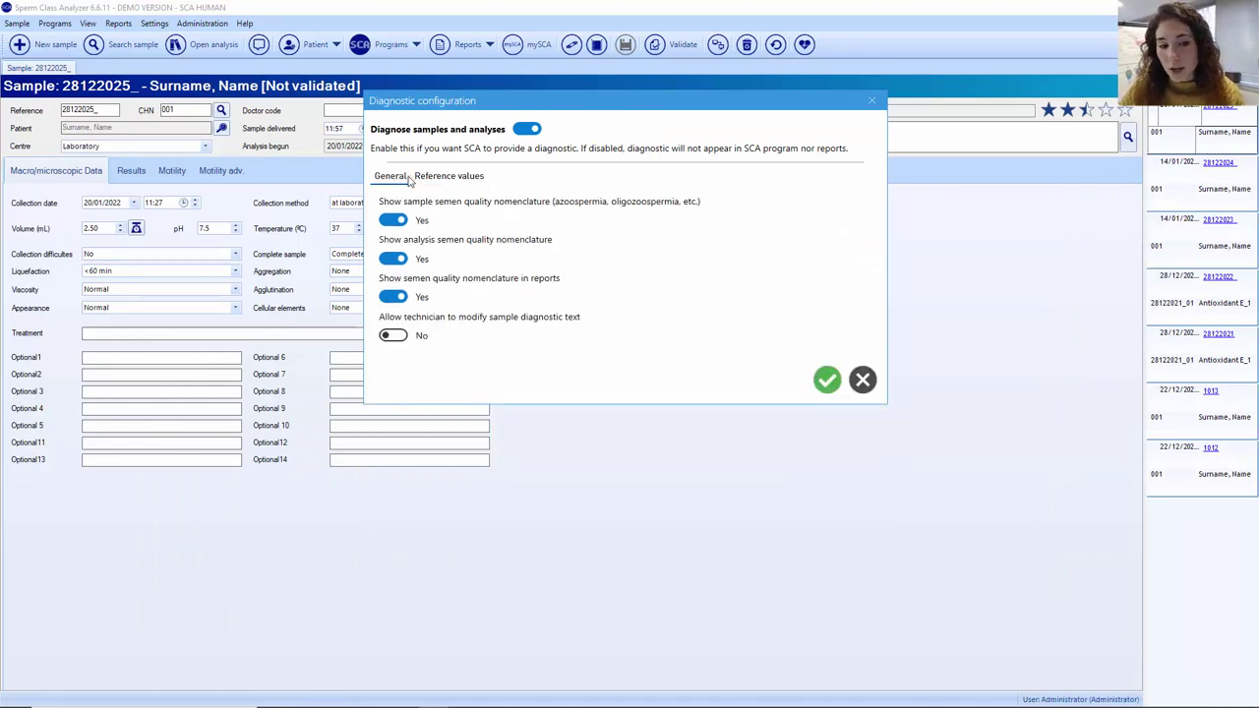
left_click(393, 335)
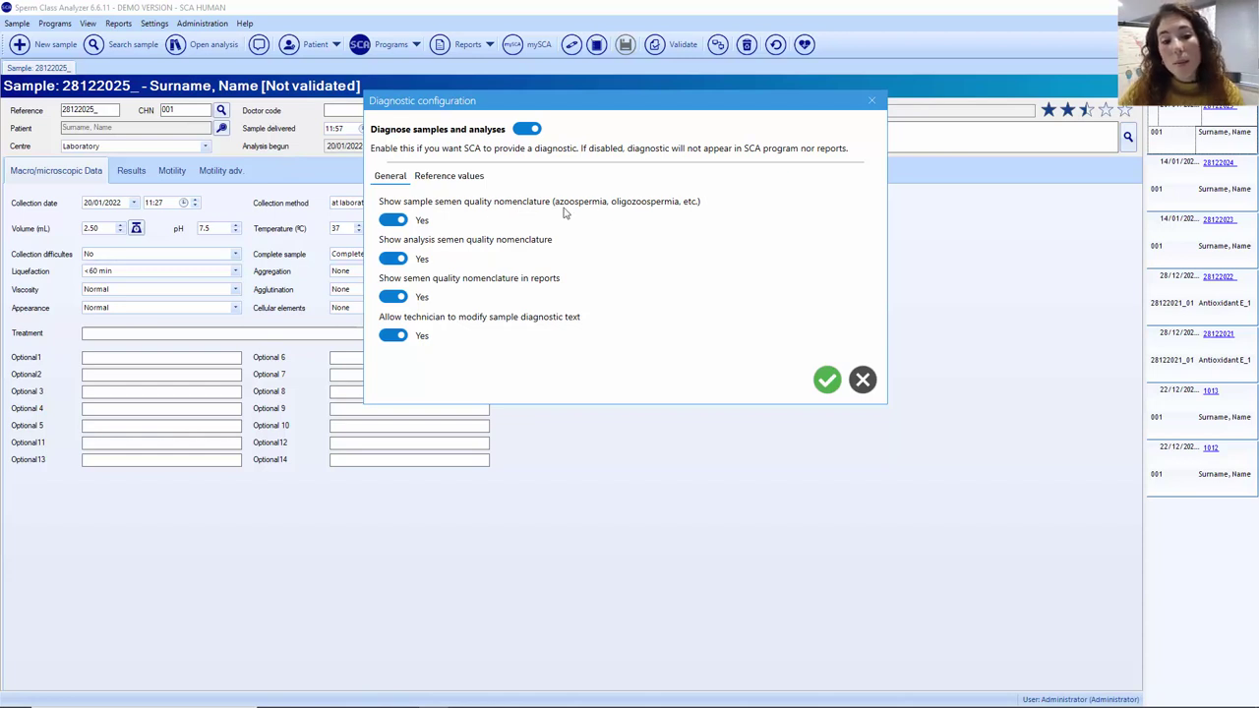
left_click(862, 379)
View the diagnostic text in the sample's results and check the general diagnostic configuration options without changing them
left_click(119, 172)
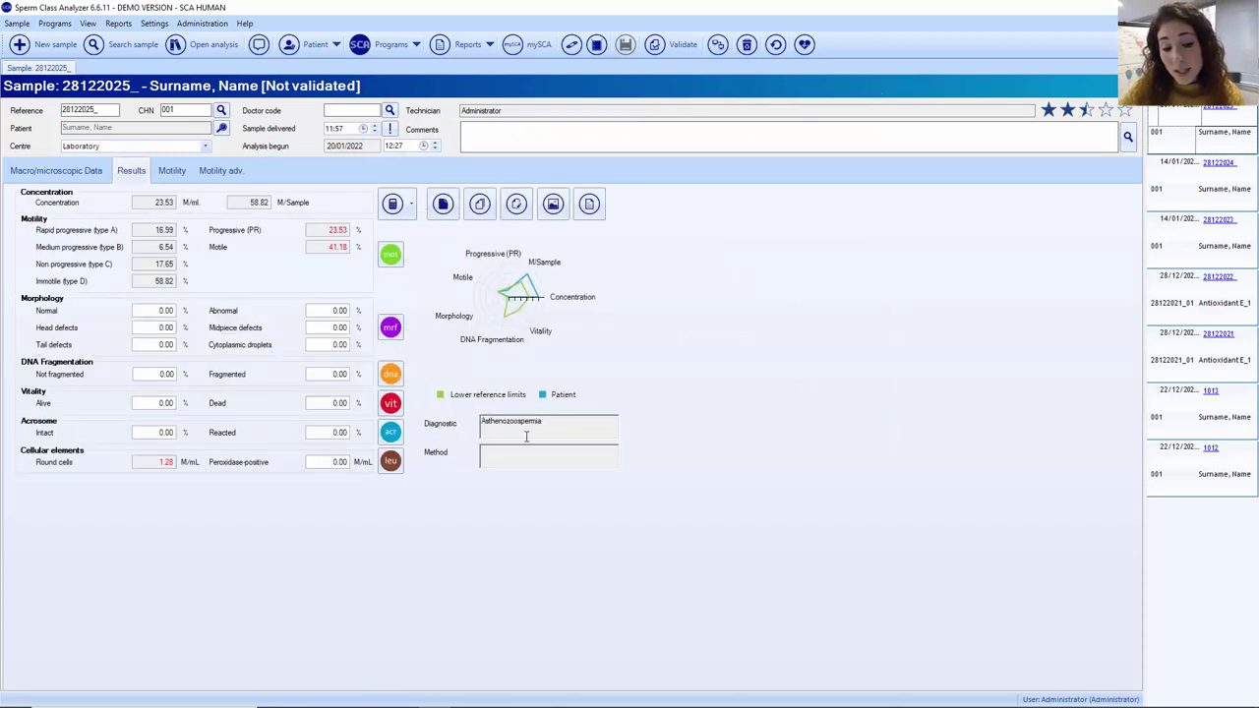
left_click(542, 425)
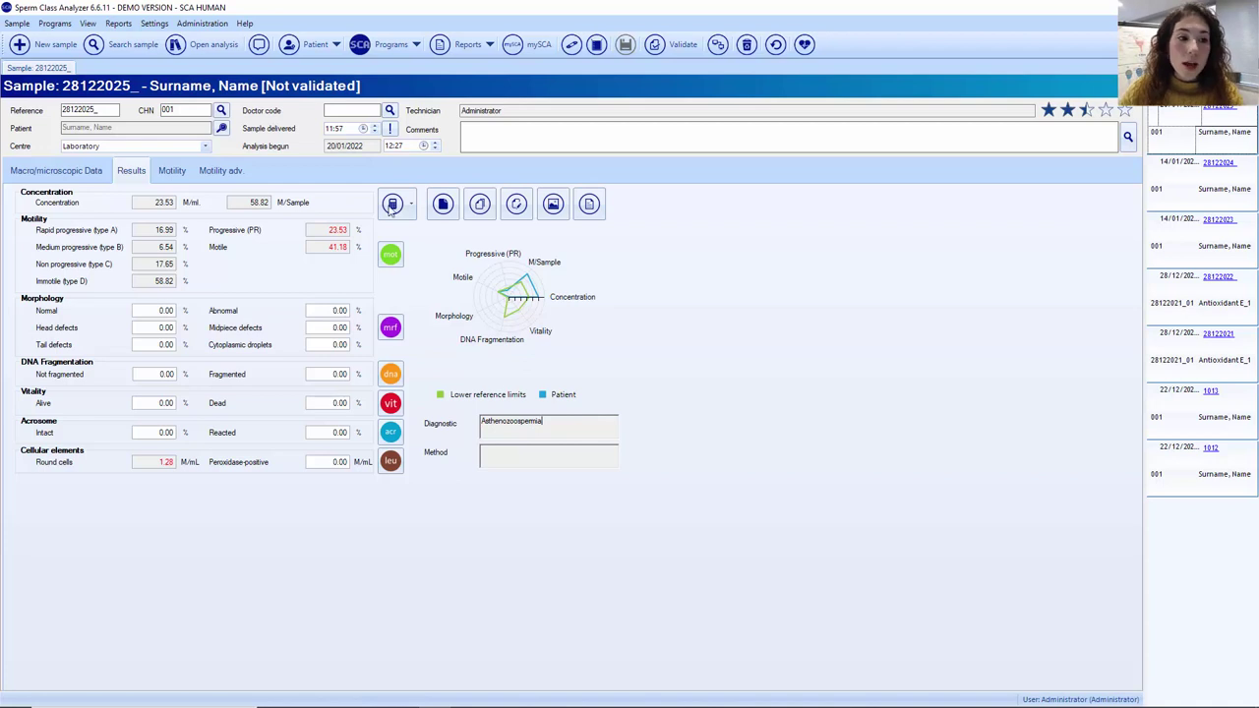
left_click(205, 23)
mouse_move(190, 151)
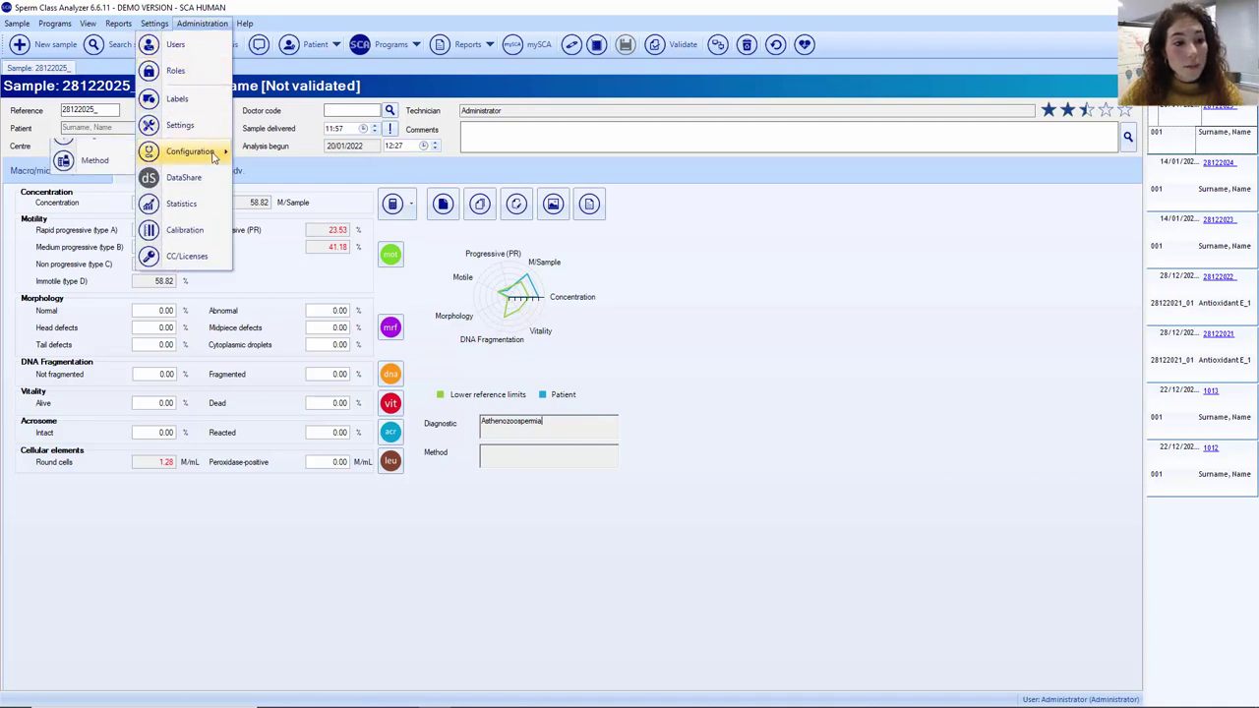
left_click(91, 155)
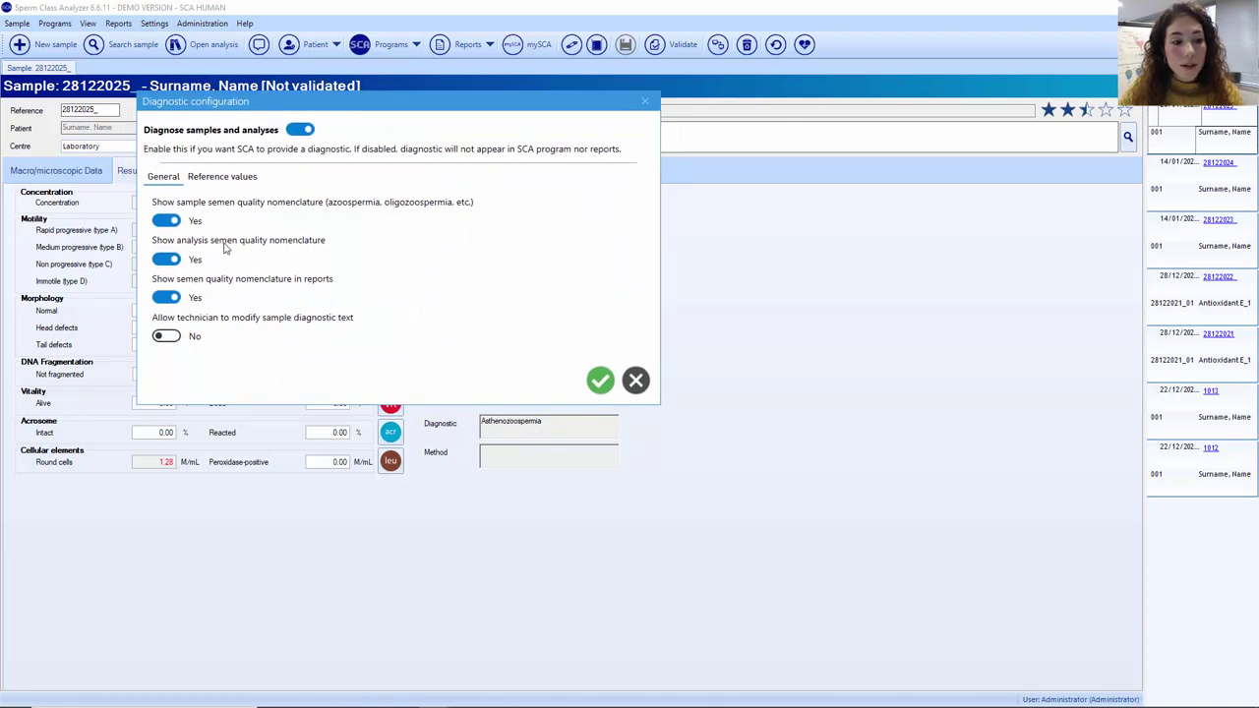
left_click(635, 379)
Open the sample's 12:29:12 motility analysis, examine the explanation of its diagnostic, and close it without saving
left_click(391, 258)
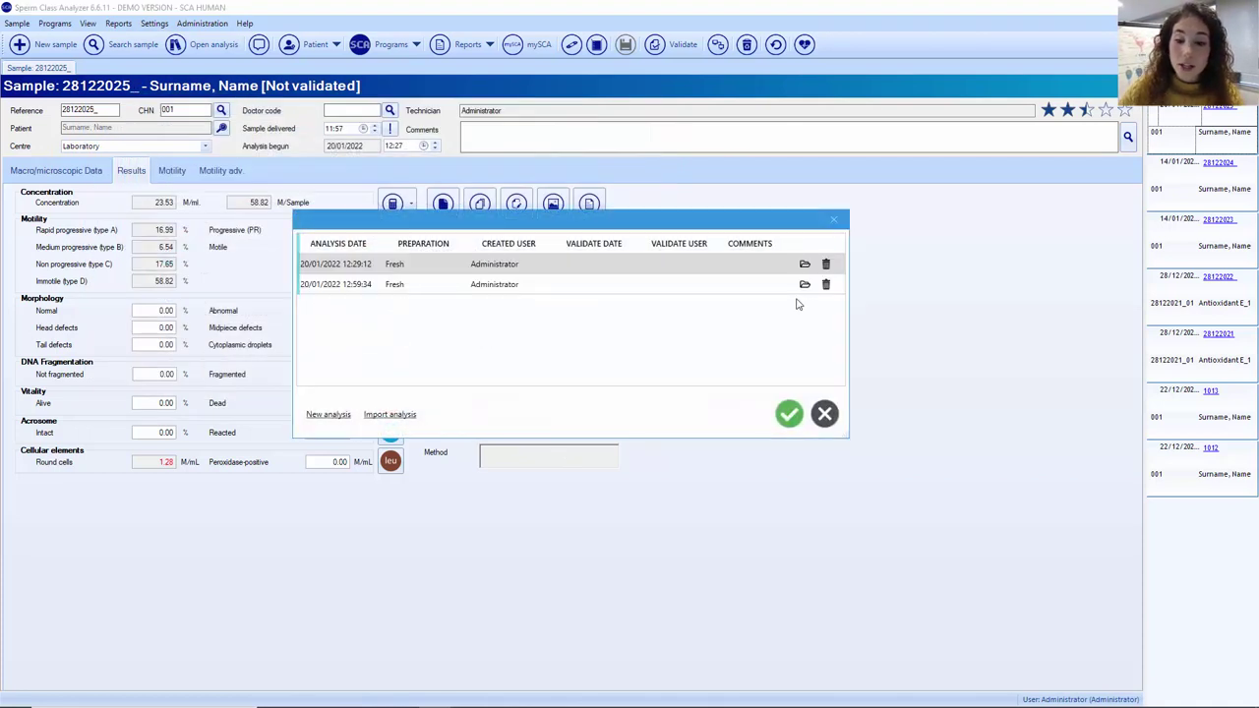
left_click(805, 265)
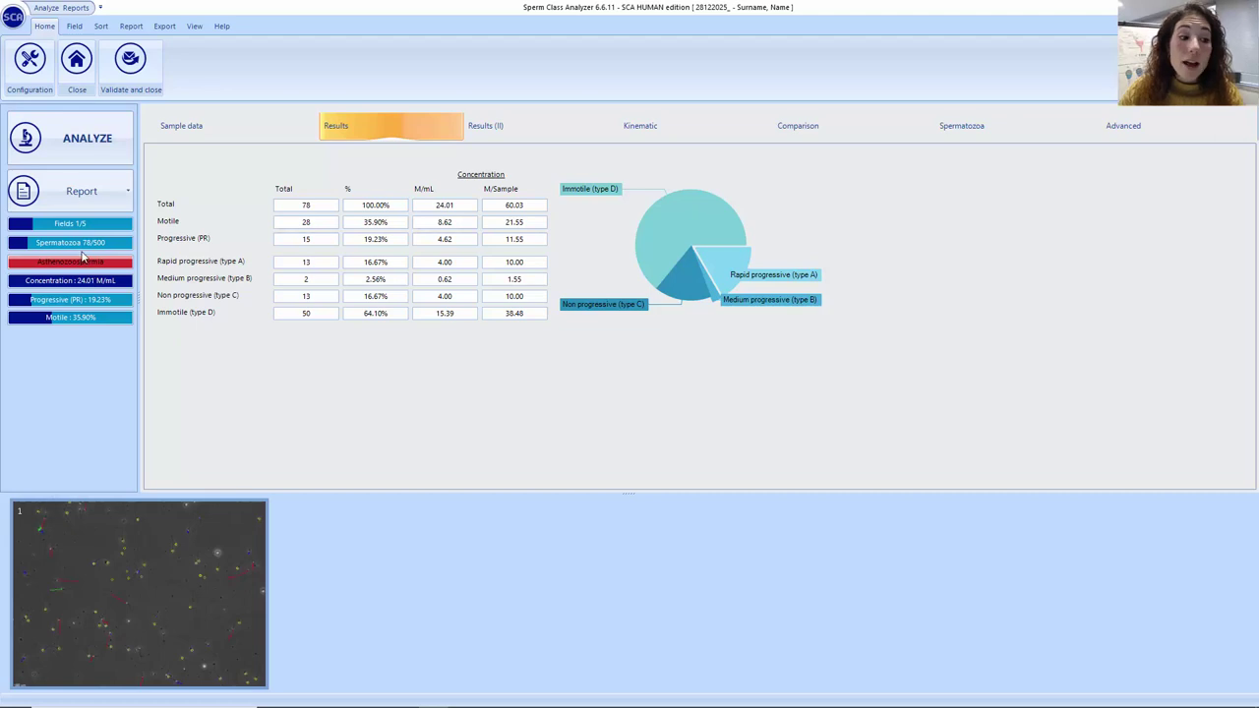
mouse_move(102, 266)
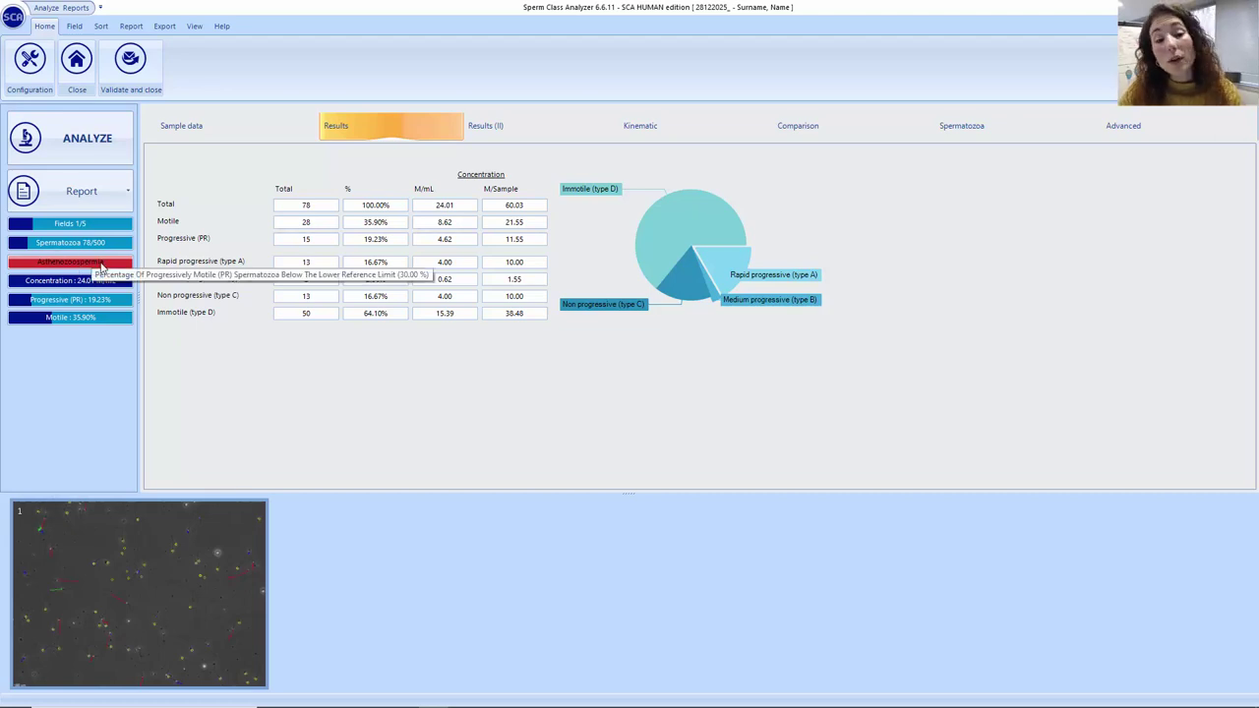
left_click(76, 64)
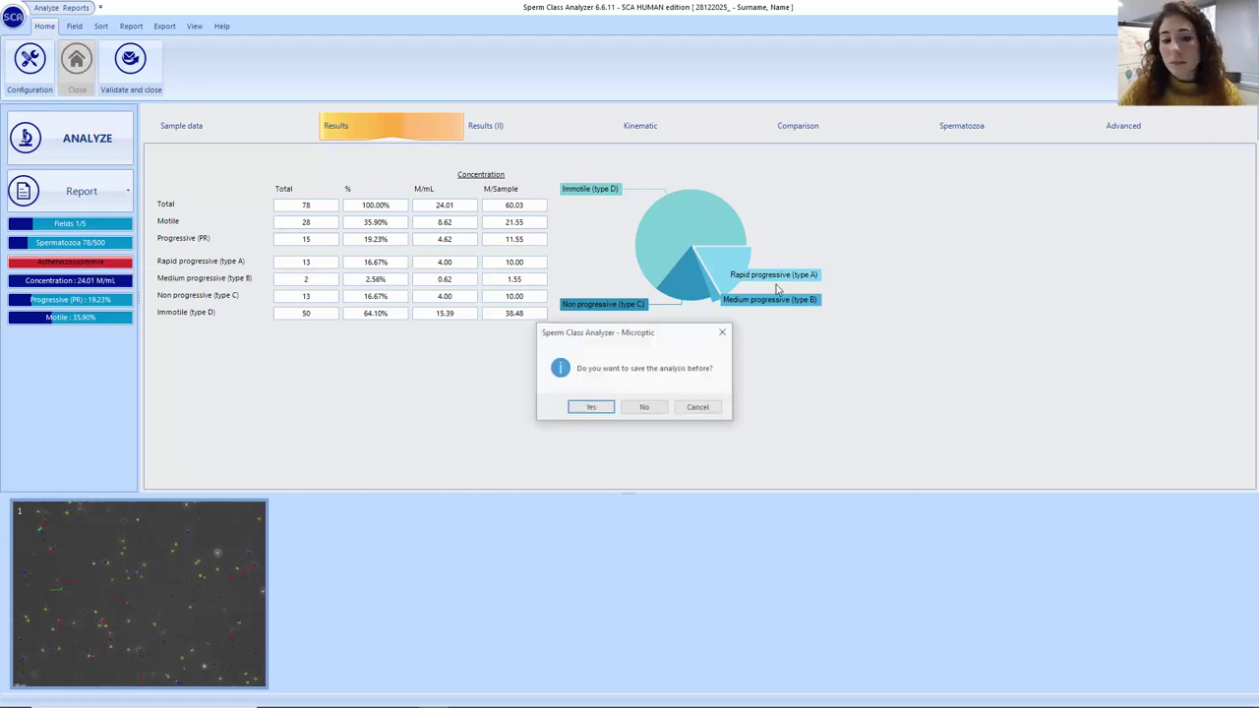
left_click(645, 407)
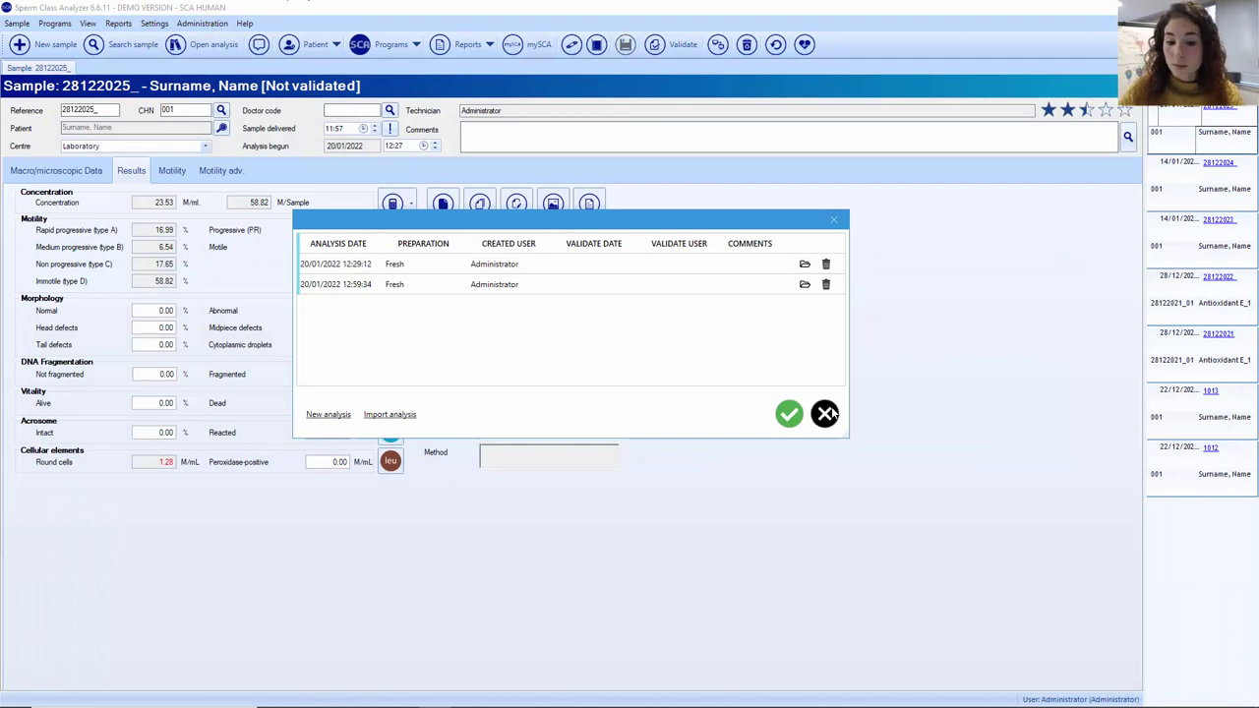
left_click(825, 413)
Allow technicians to modify sample diagnostic text, save the diagnostic configuration, and retype the ending "ia" of the sample's Asthenozoospermia diagnostic
left_click(201, 22)
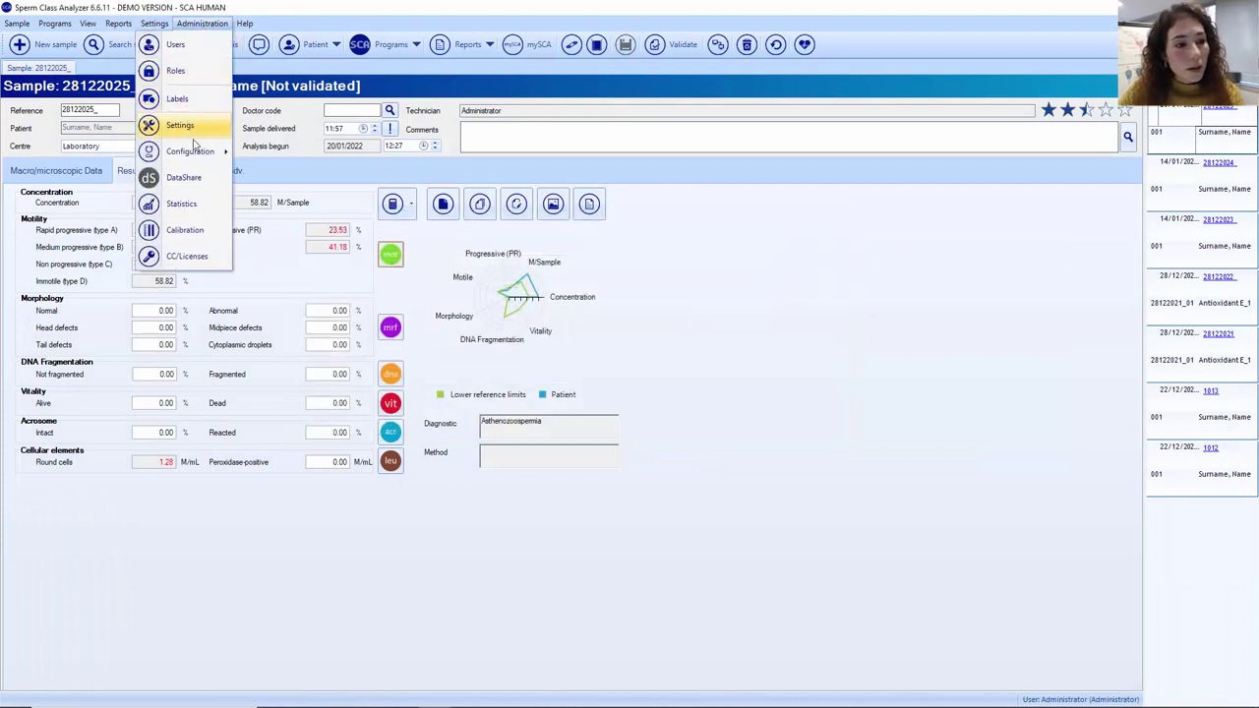
mouse_move(197, 151)
left_click(94, 152)
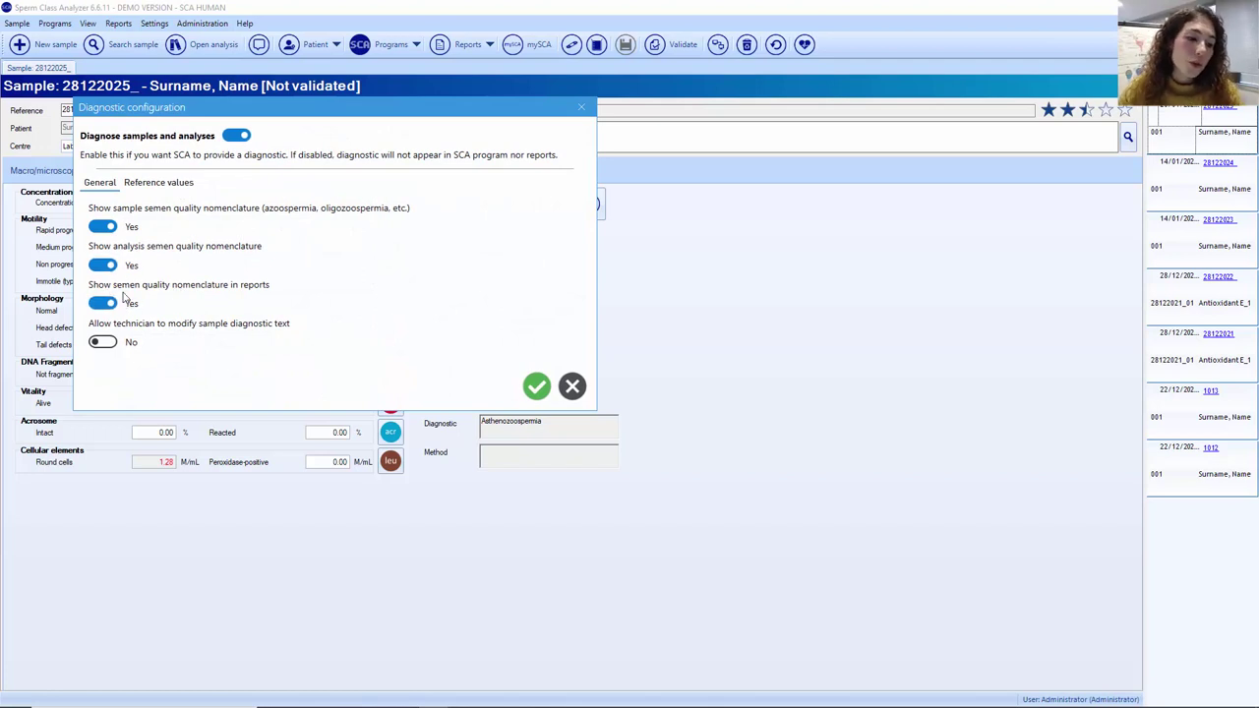
left_click(107, 342)
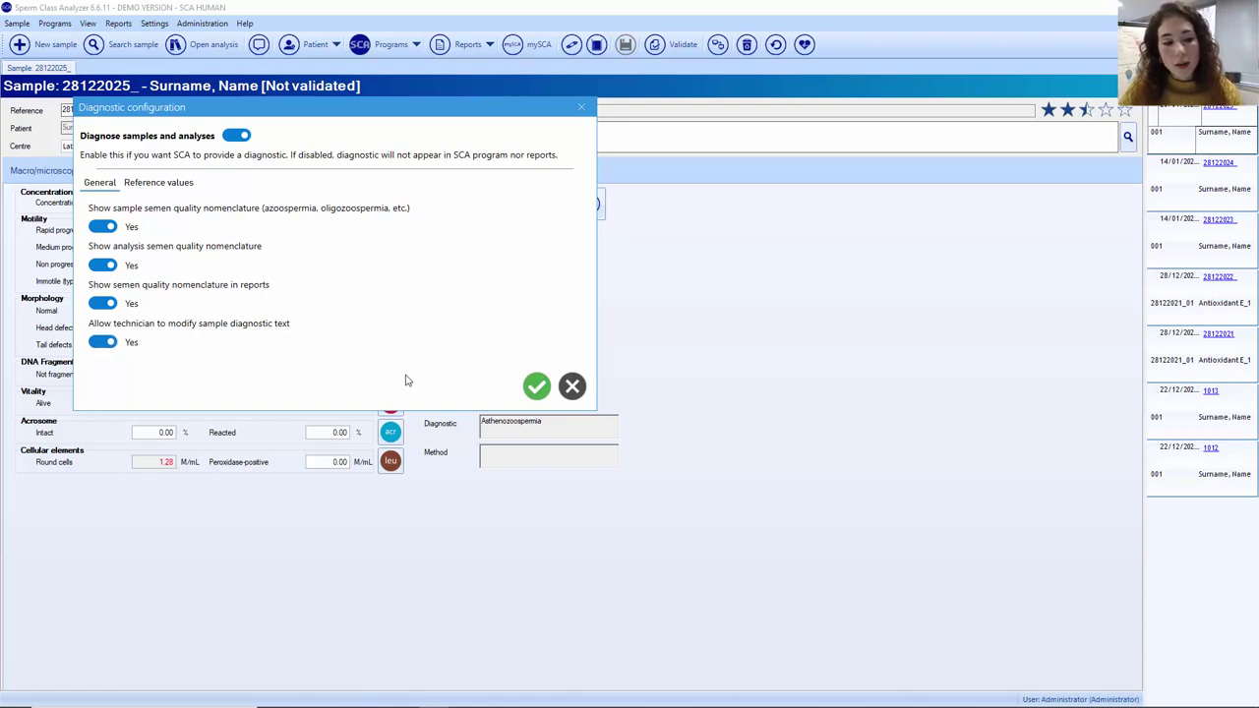
left_click(536, 386)
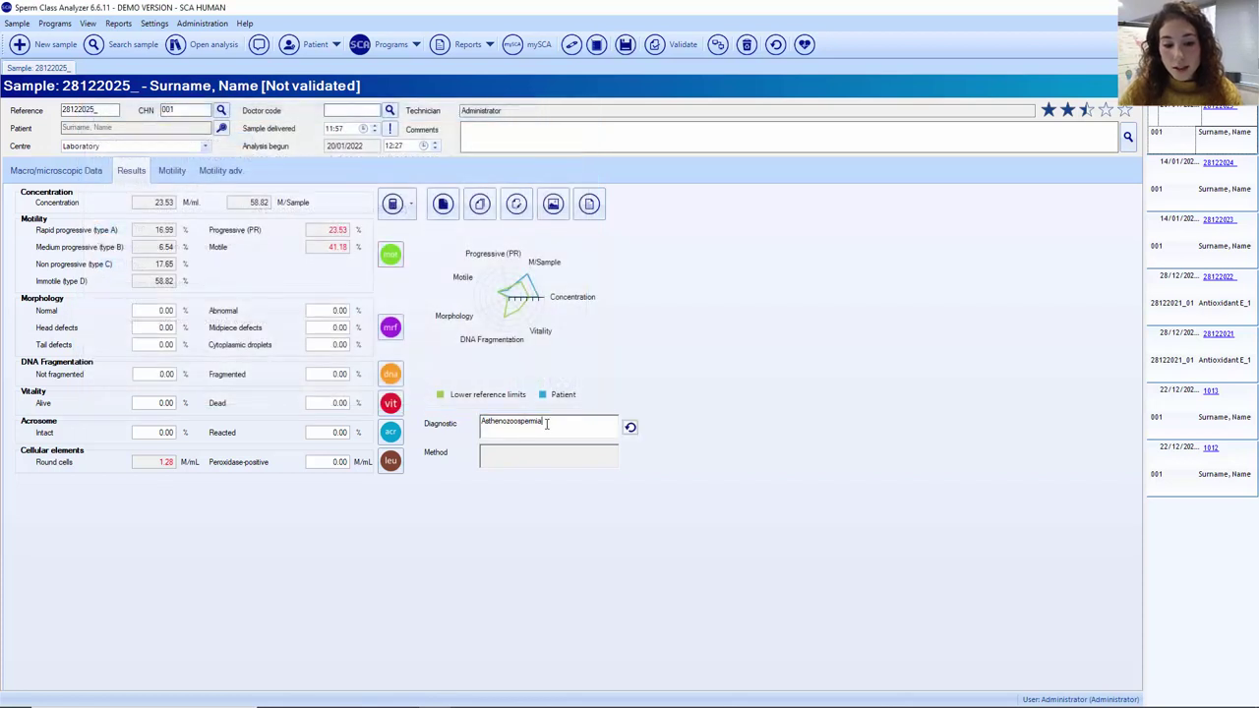
type("ia")
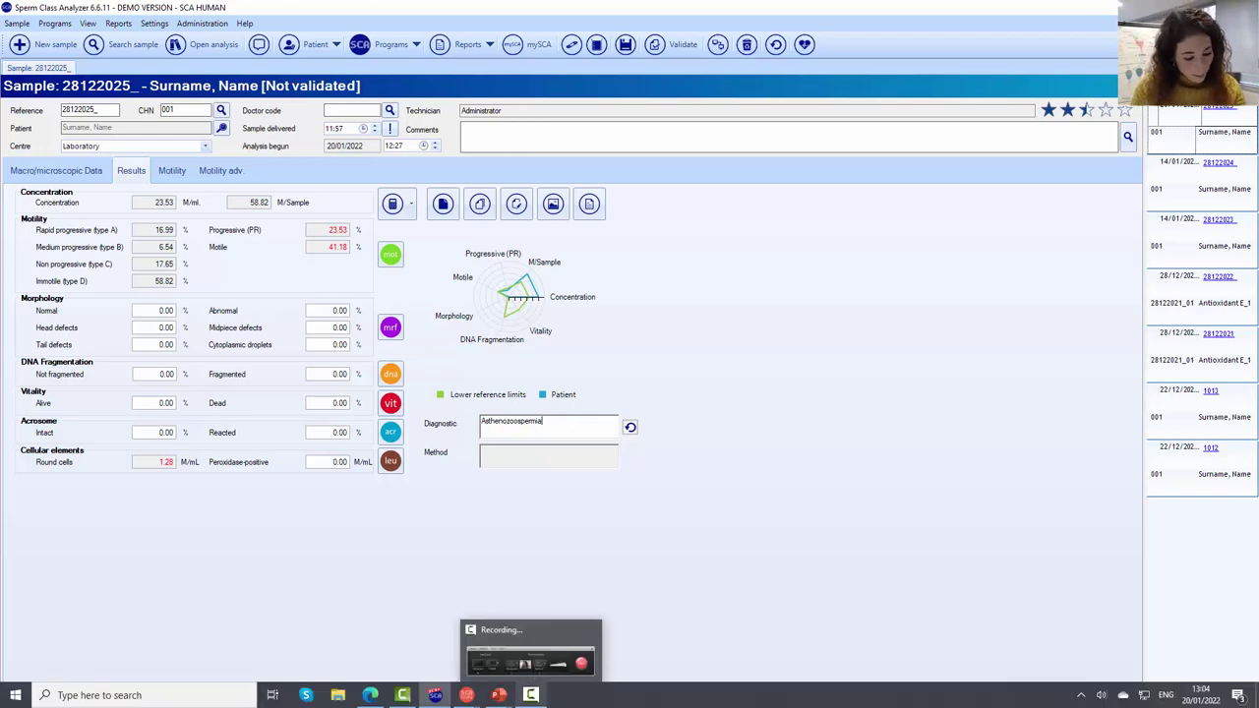
Switch to the PowerPoint slide show and advance to the slide on assessing ejaculate odour
key("super")
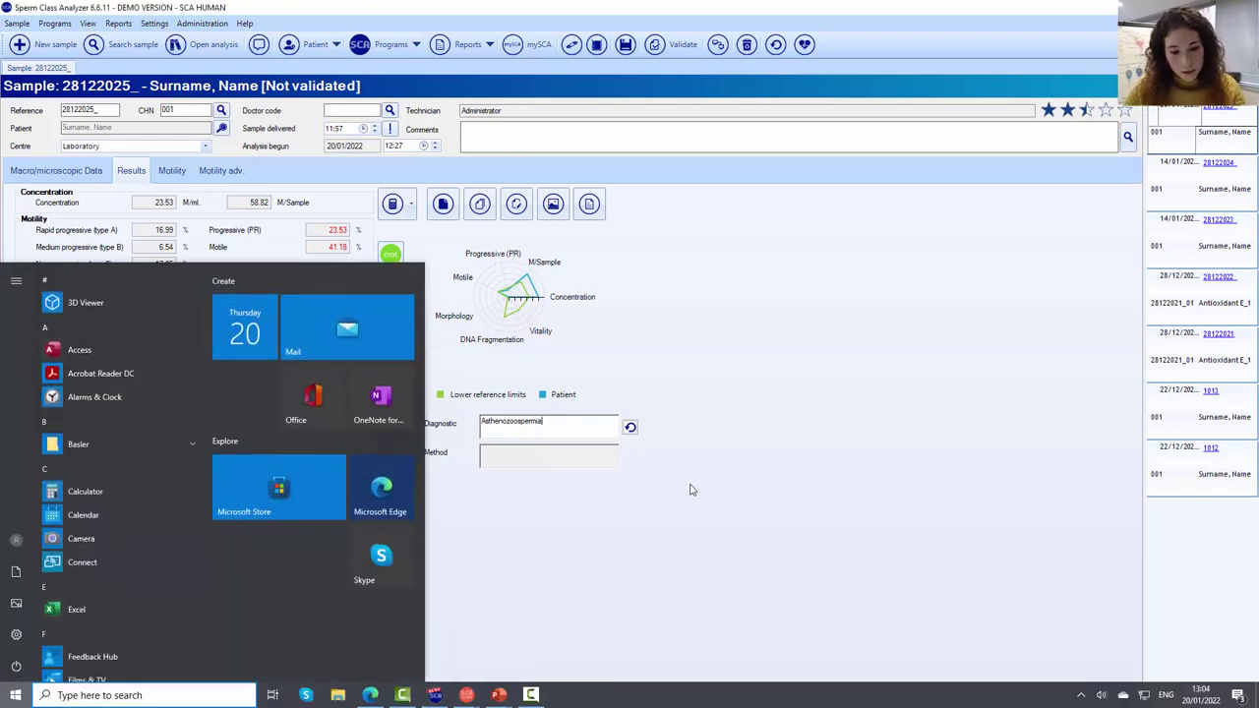
left_click(778, 541)
key("alt+Tab")
key("alt+Tab")
key("alt+Tab")
key("alt+Tab")
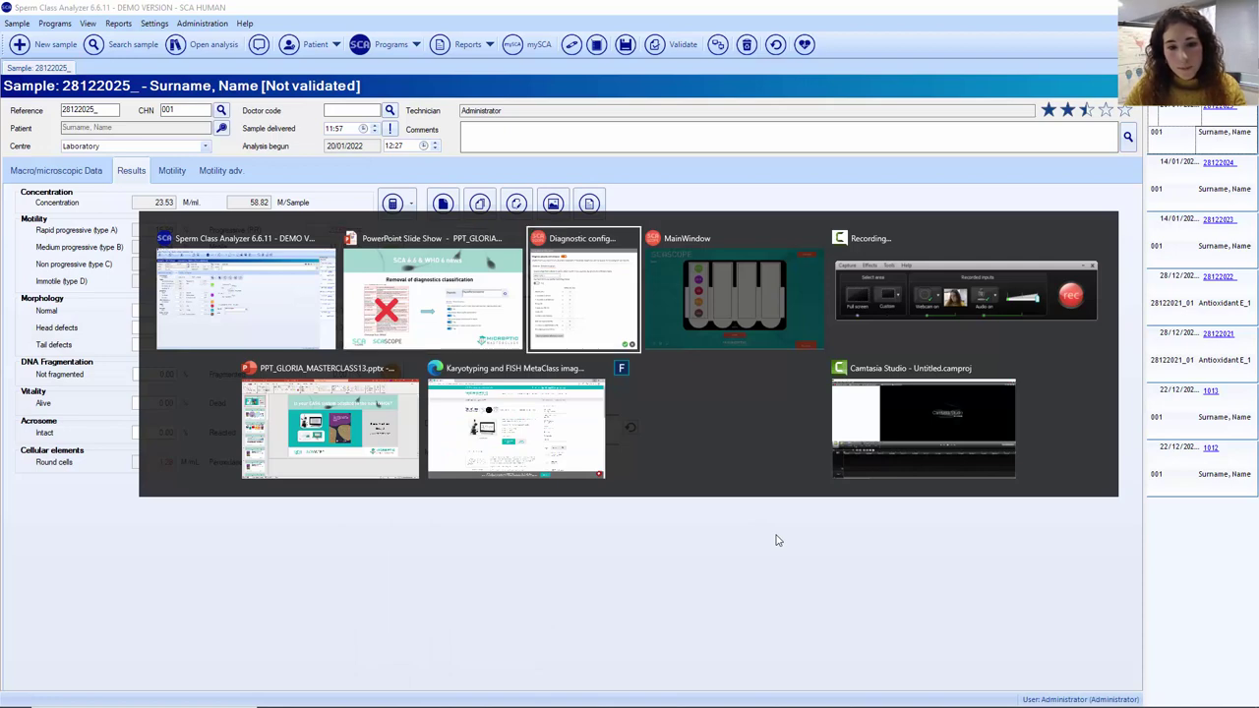
key("alt+Tab")
key("alt+Tab")
key("alt+Tab")
key("alt+Tab")
key("alt+Tab")
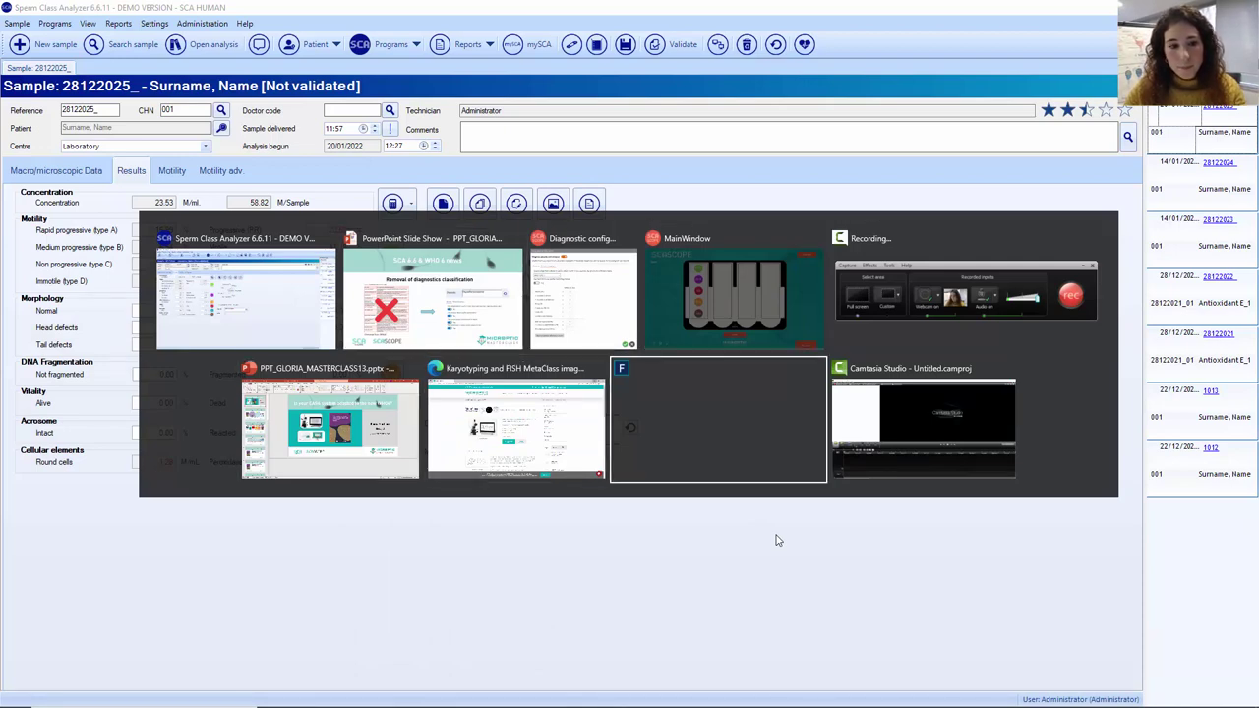
key("Right")
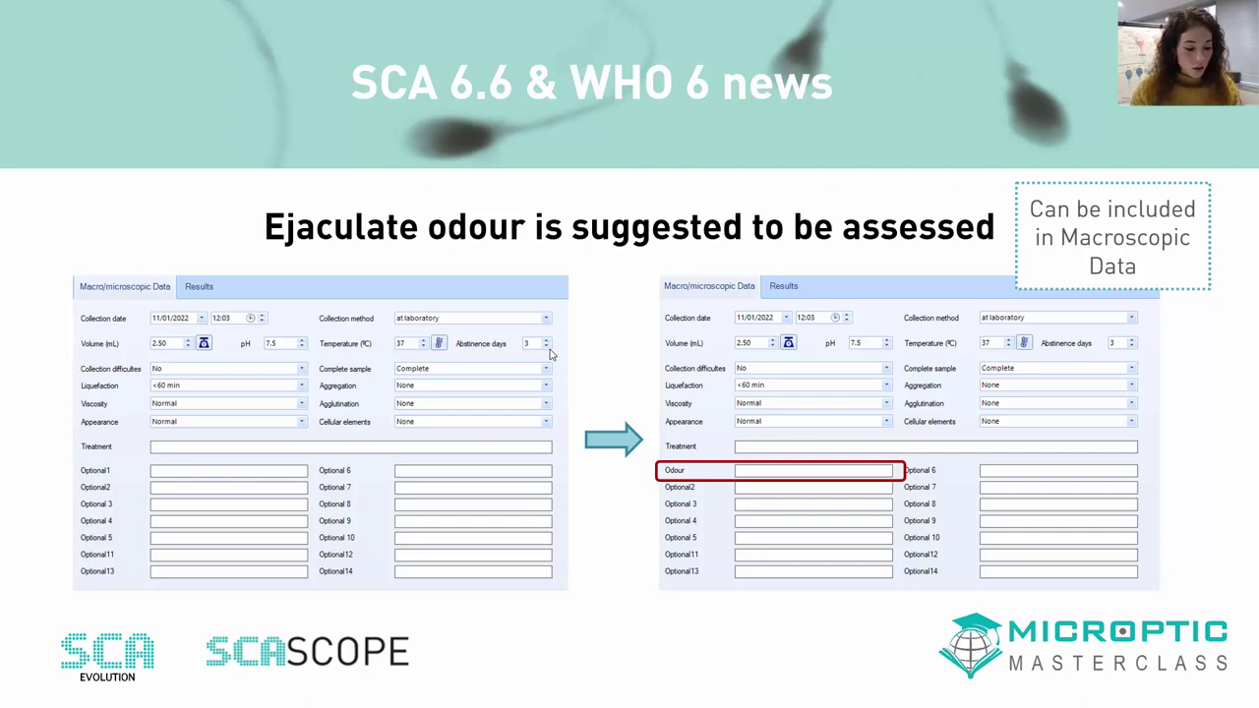
Switch to Sperm Class Analyzer, rename the Optional1 field in the macro/microscopic data to Odour, and fill it with "abnormal"
key("alt+Tab")
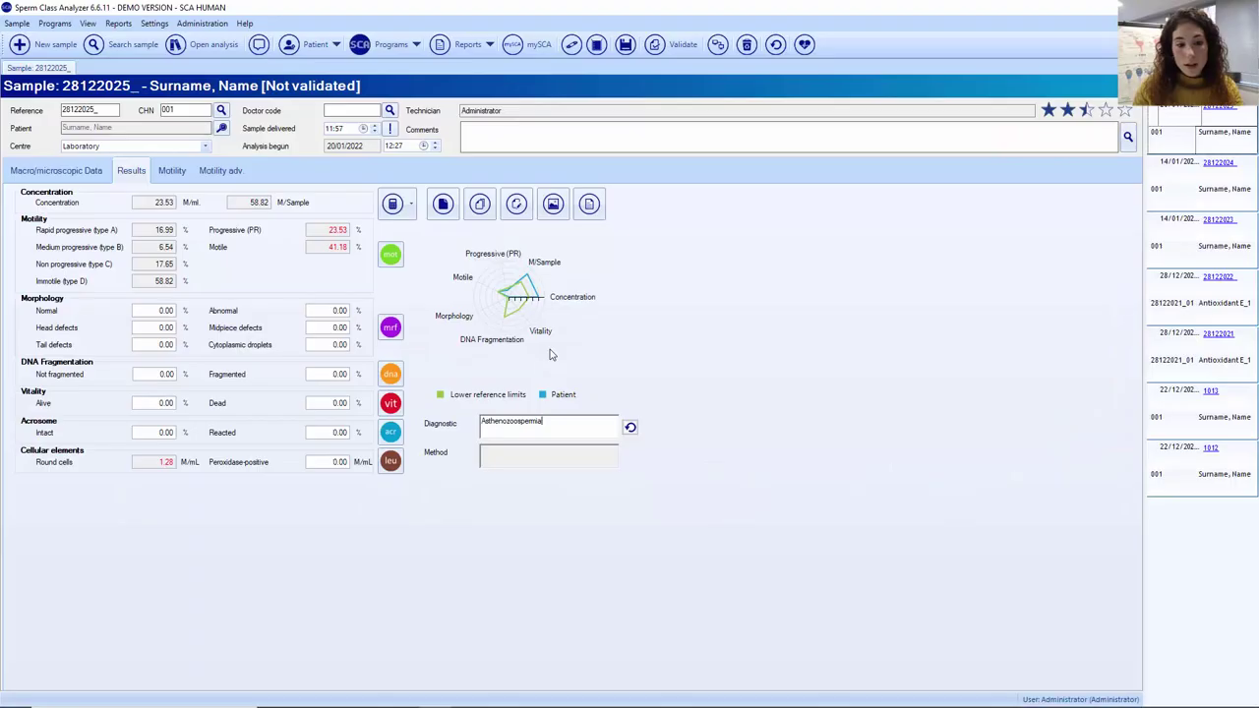
left_click(35, 173)
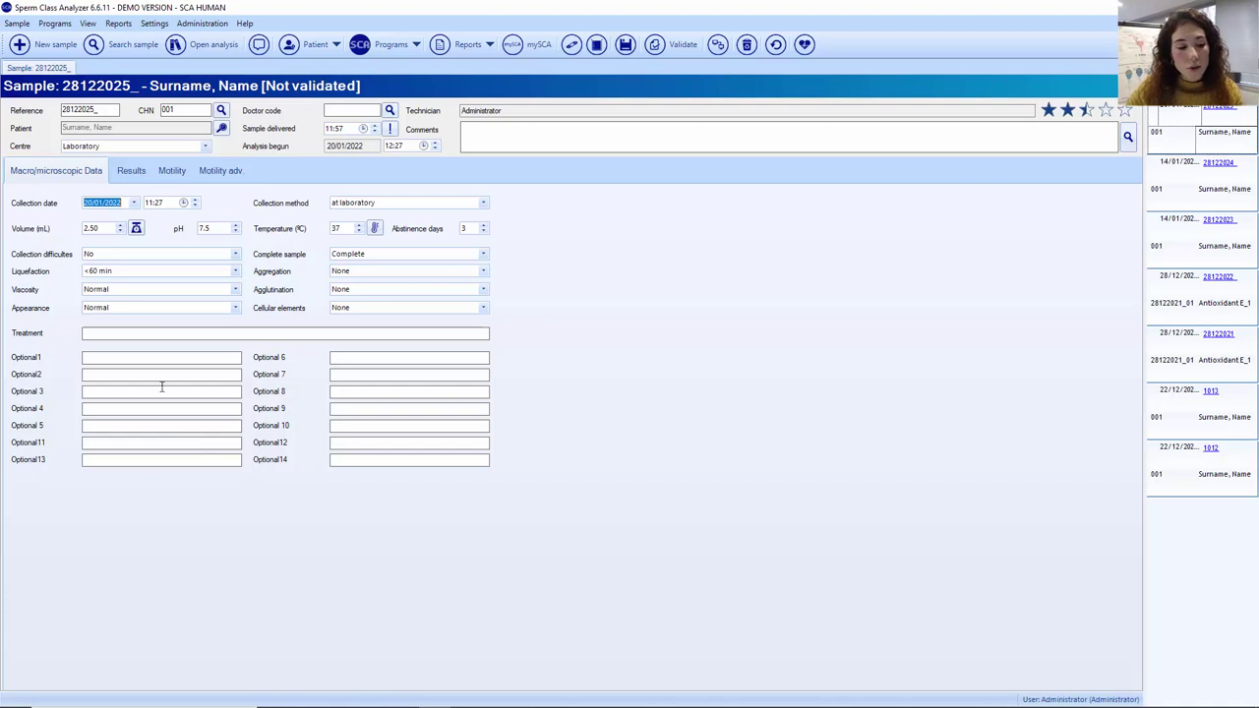
double_click(27, 359)
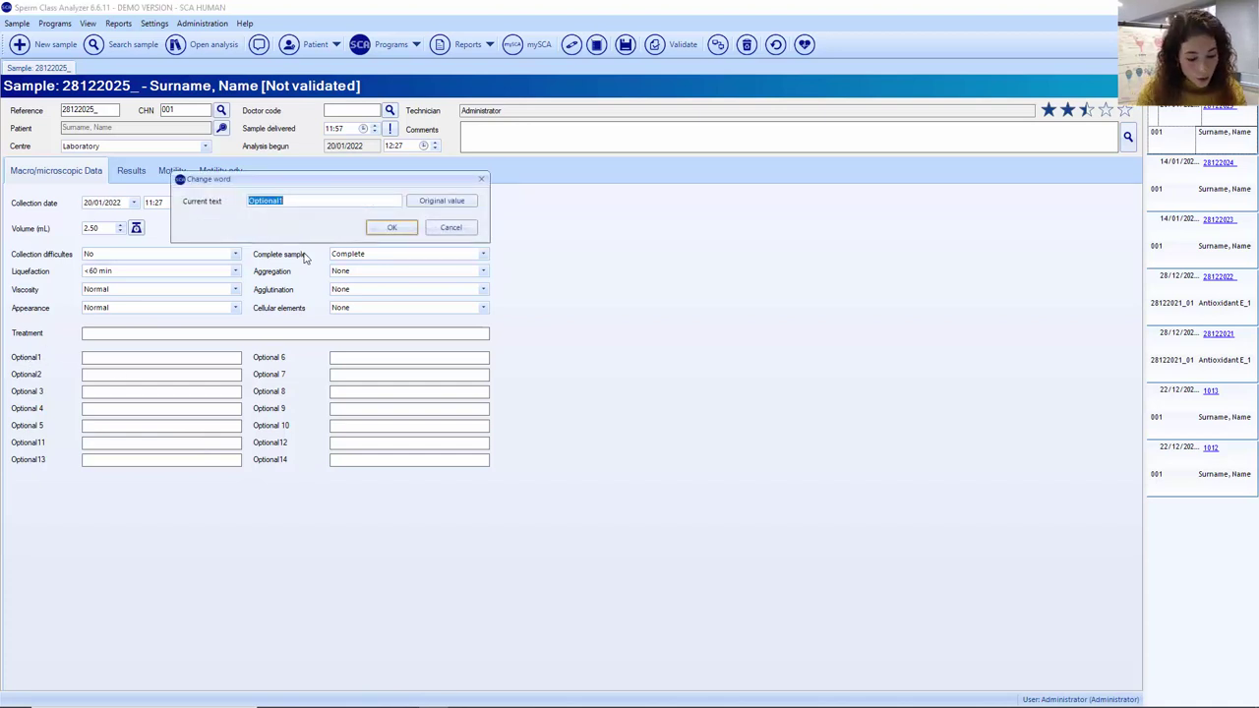
type("Ethical")
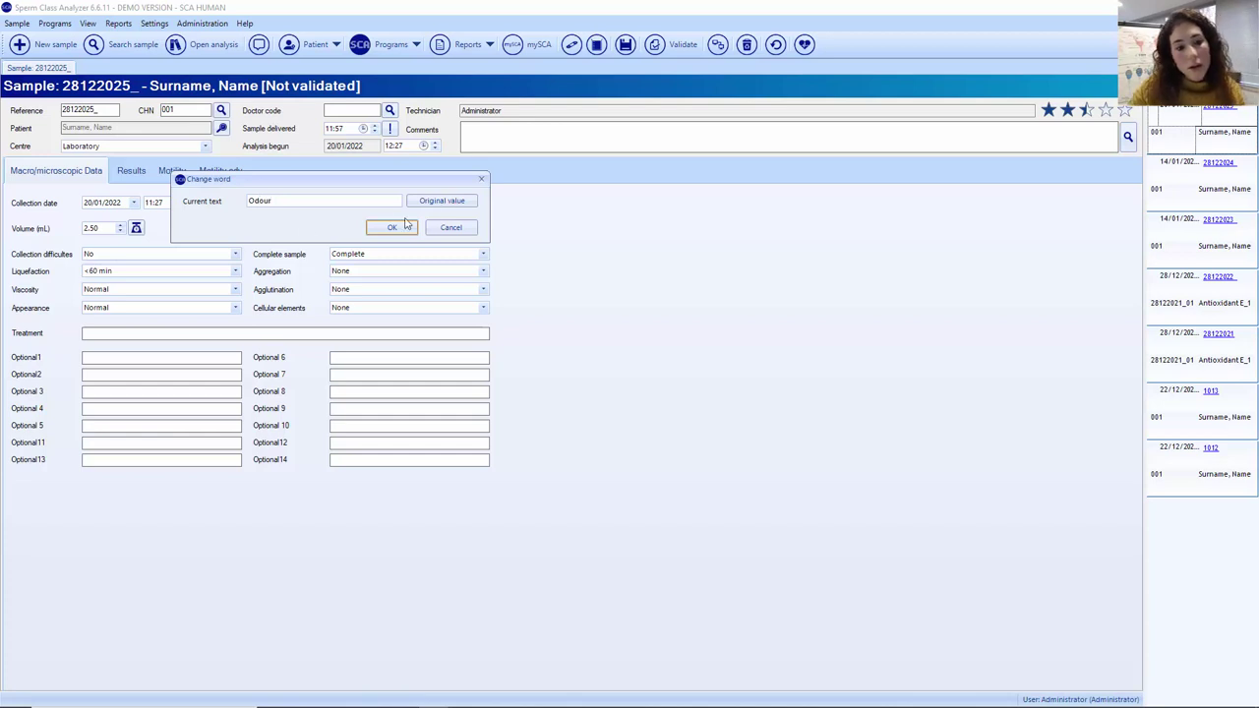
left_click(399, 228)
left_click(108, 362)
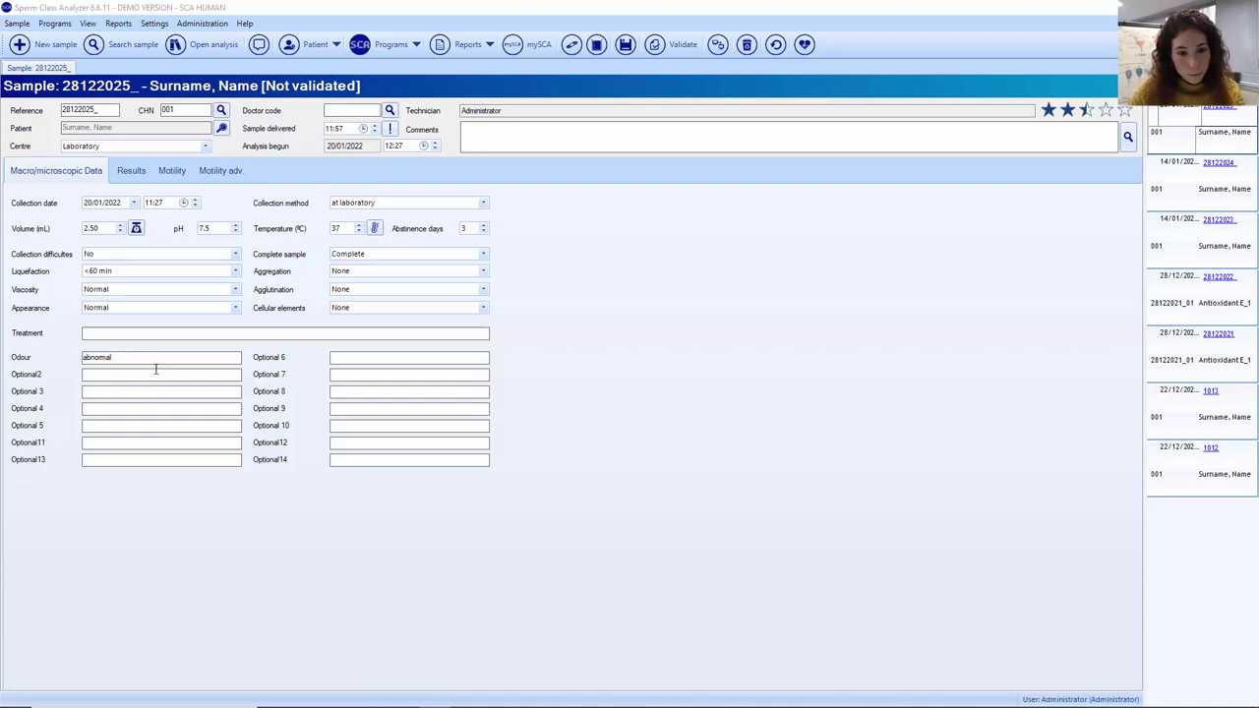
Switch to the PowerPoint slide show and advance to the slide on multiple sperm defects
key("alt+Tab")
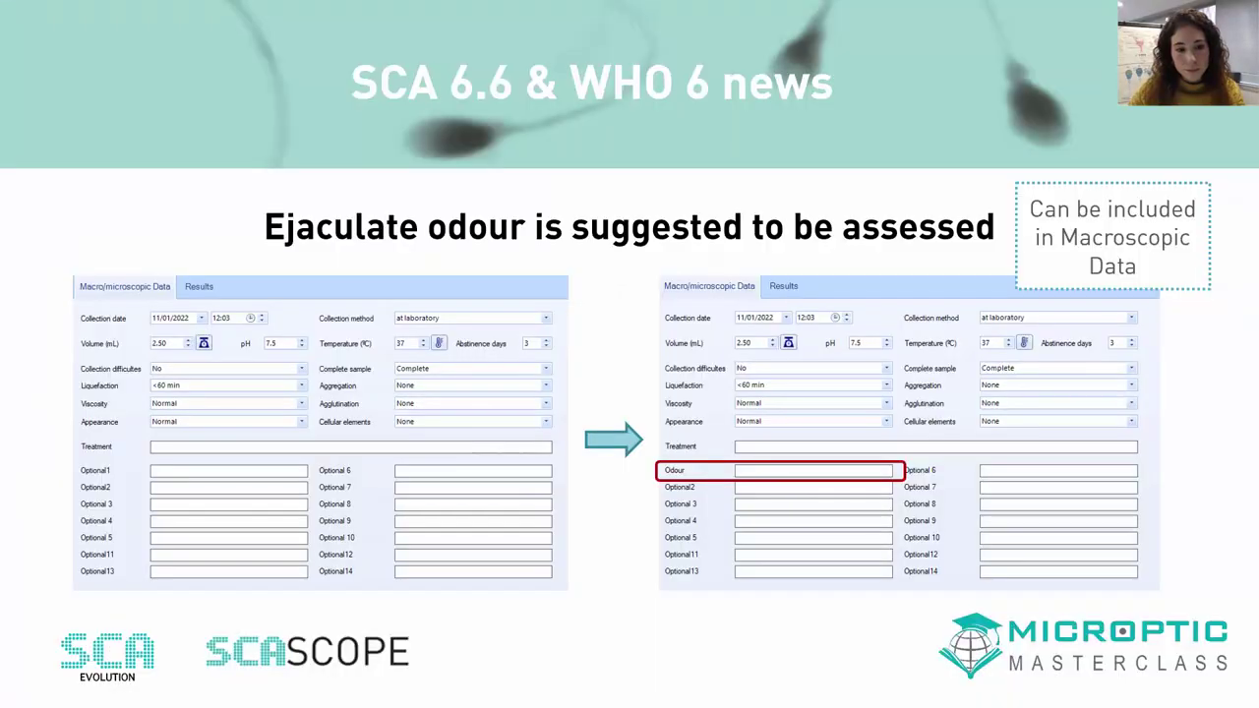
left_click(637, 357)
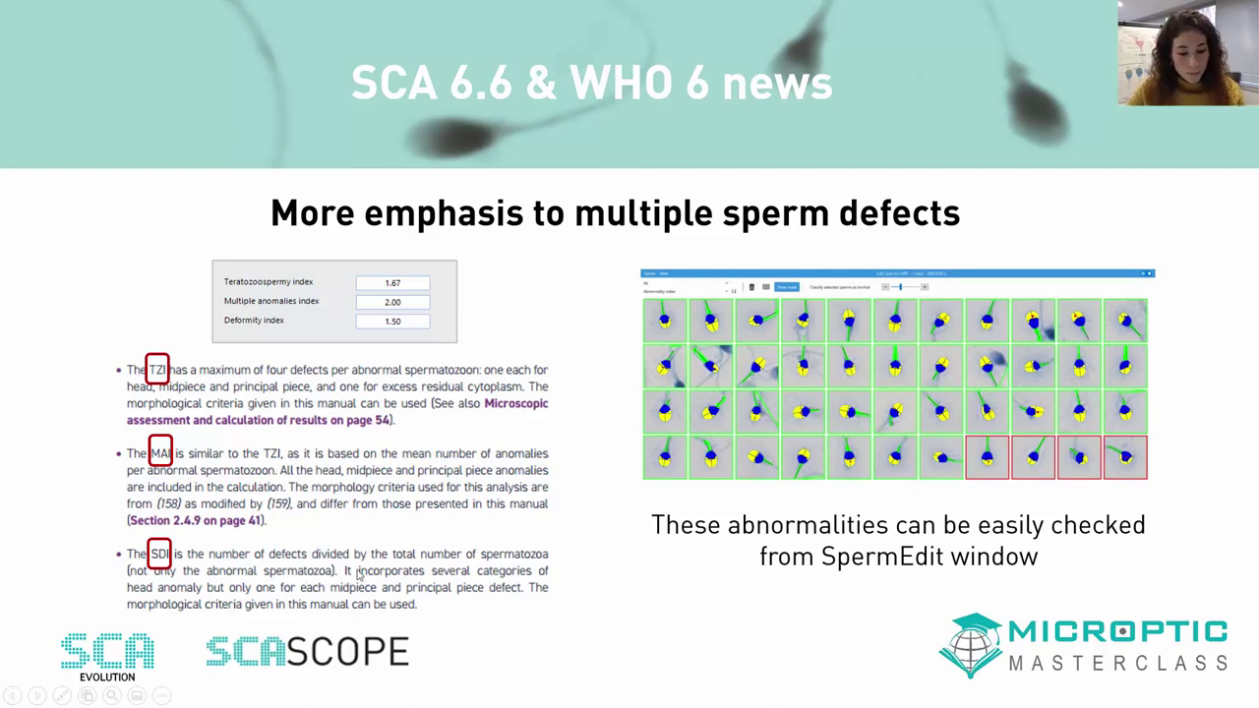
Switch to Sperm Class Analyzer and open the SCA morphology program for the sample with the GC-SB configuration
key("alt+Tab")
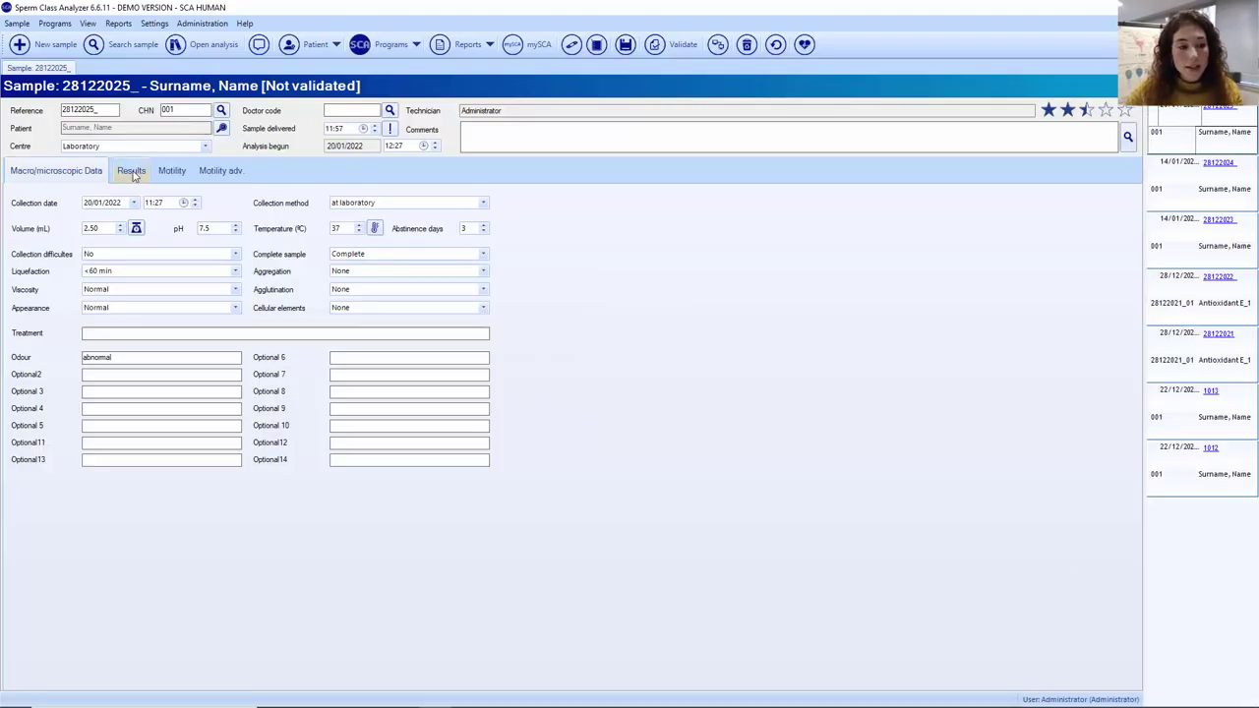
left_click(132, 170)
left_click(391, 45)
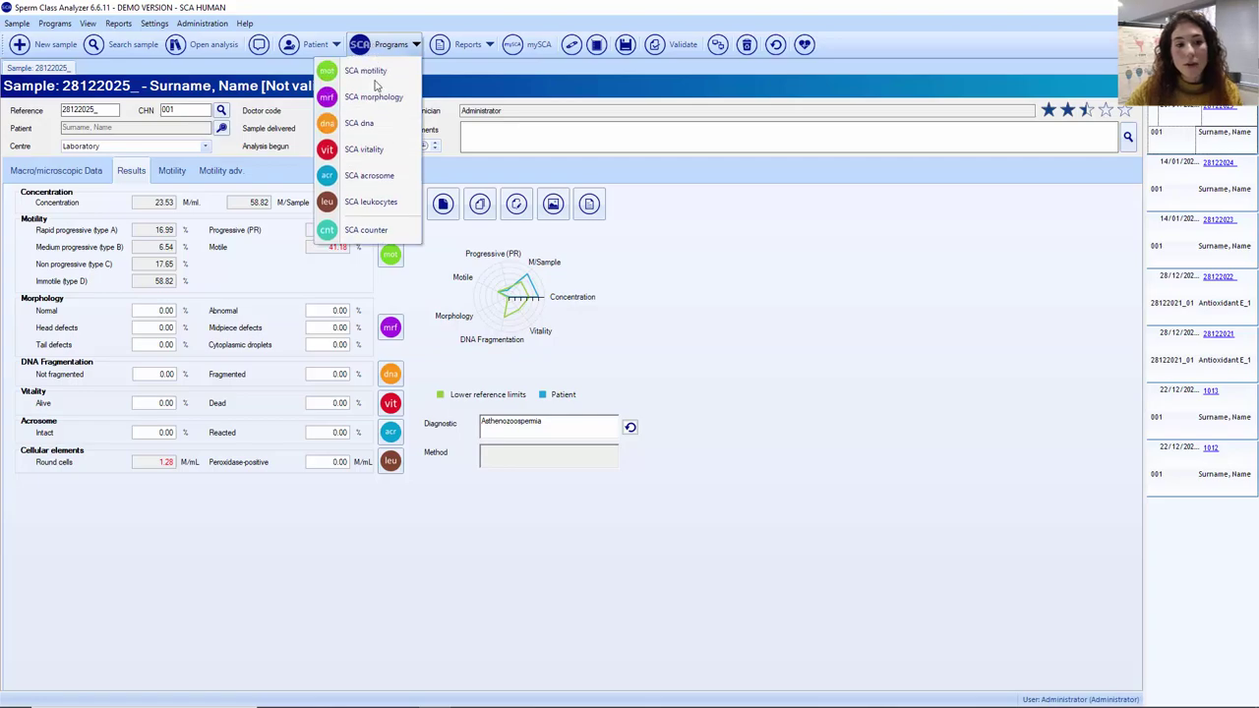
left_click(359, 102)
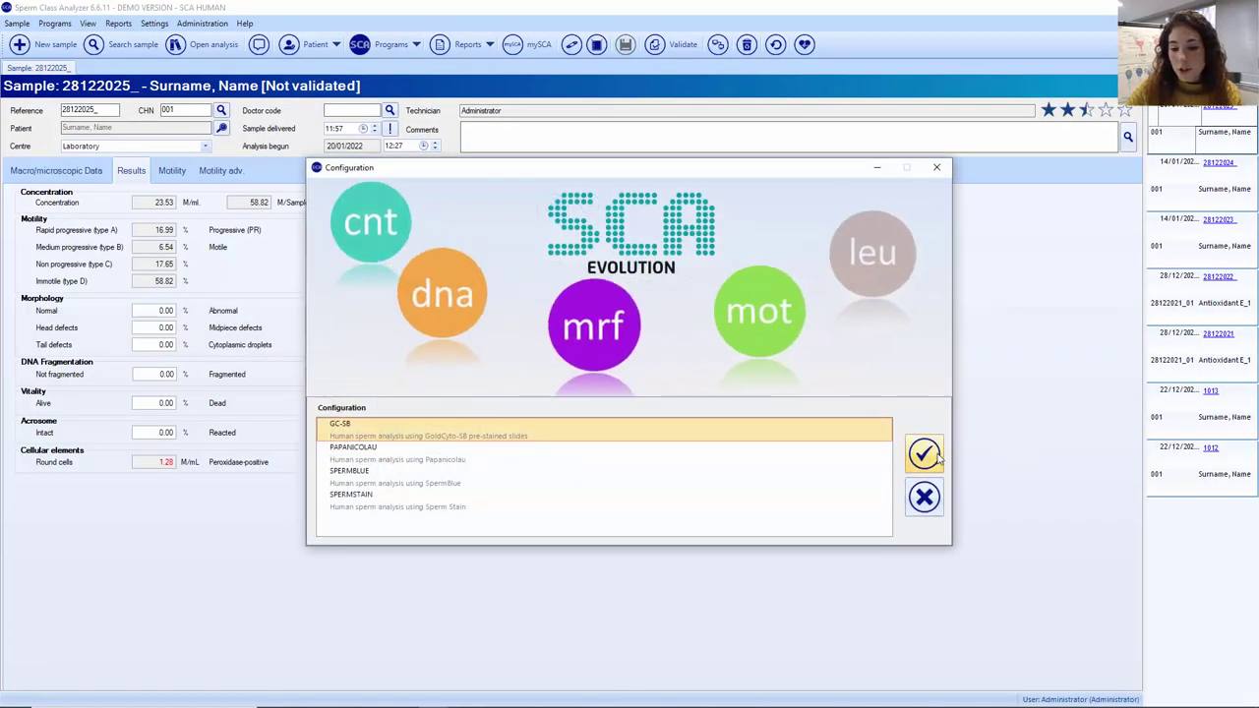
left_click(1001, 451)
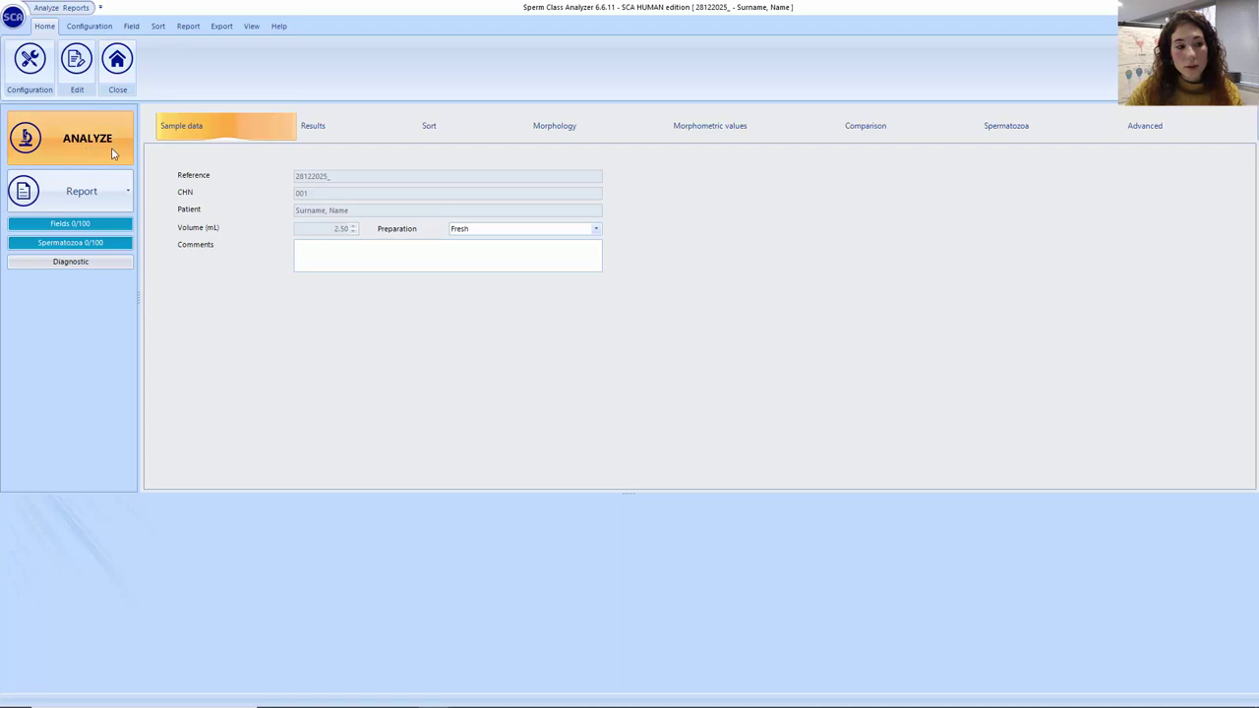
Capture and analyze two fields for sperm morphology and return to the analysis results
left_click(113, 154)
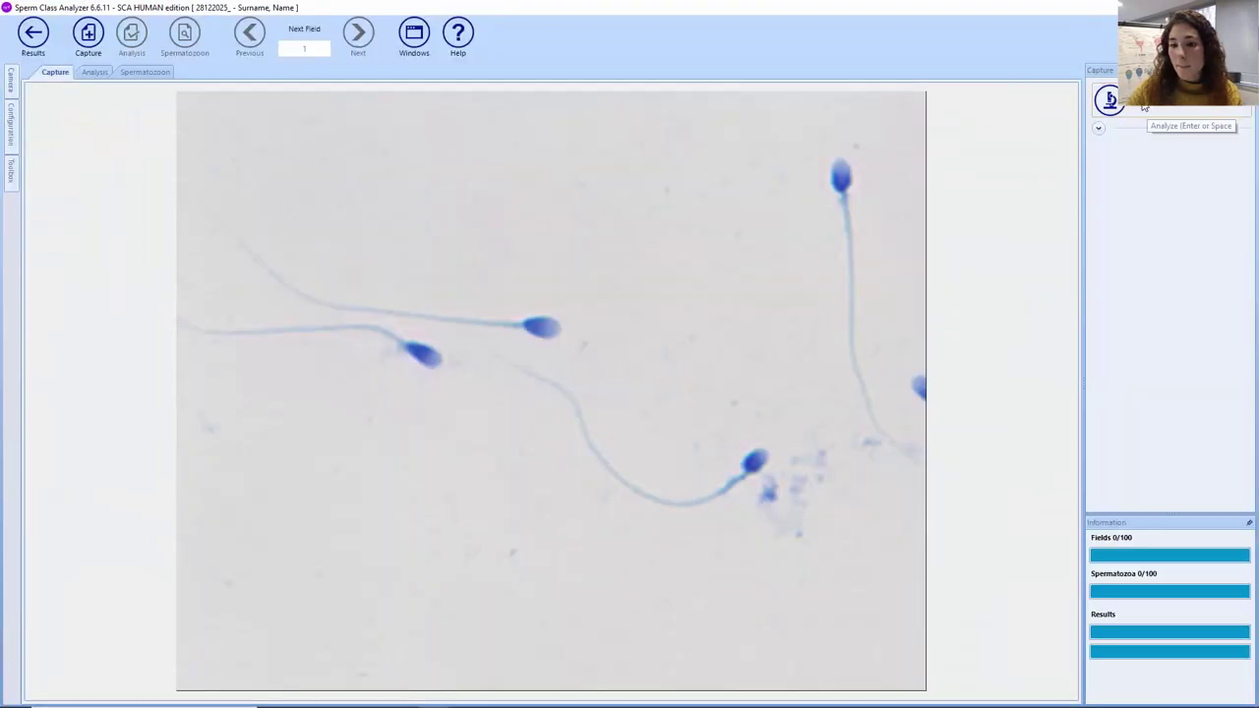
left_click(1112, 103)
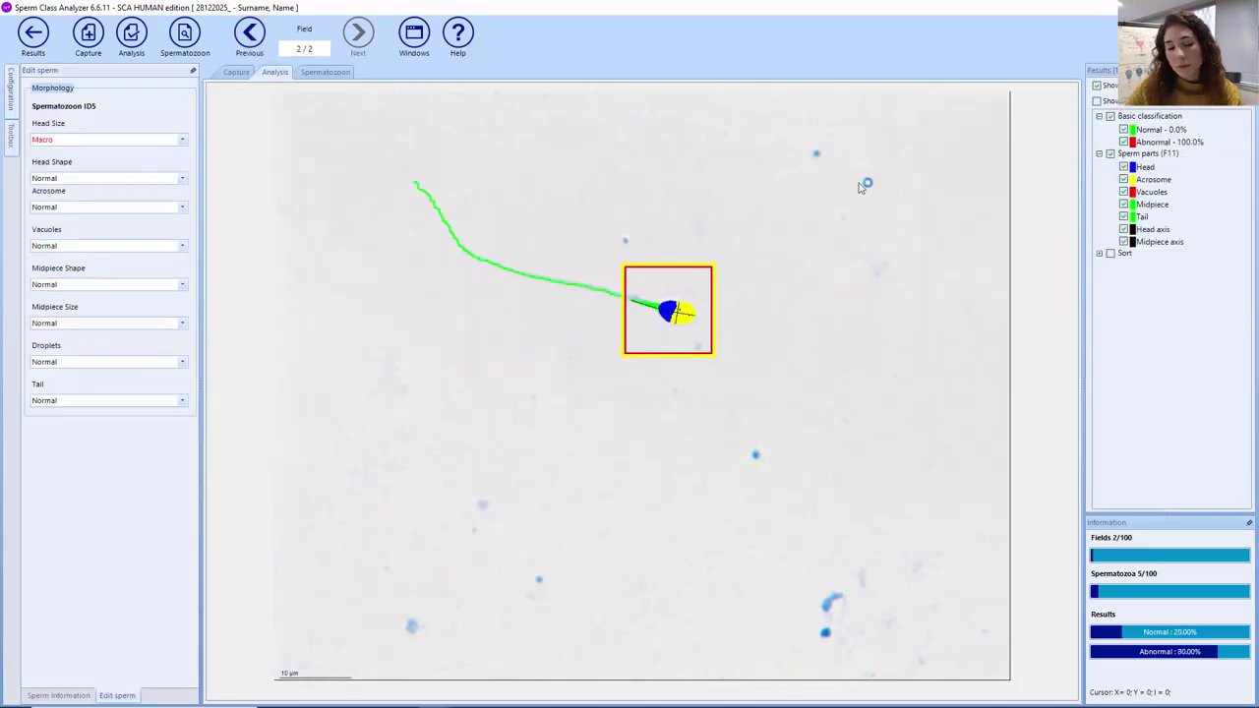
left_click(36, 33)
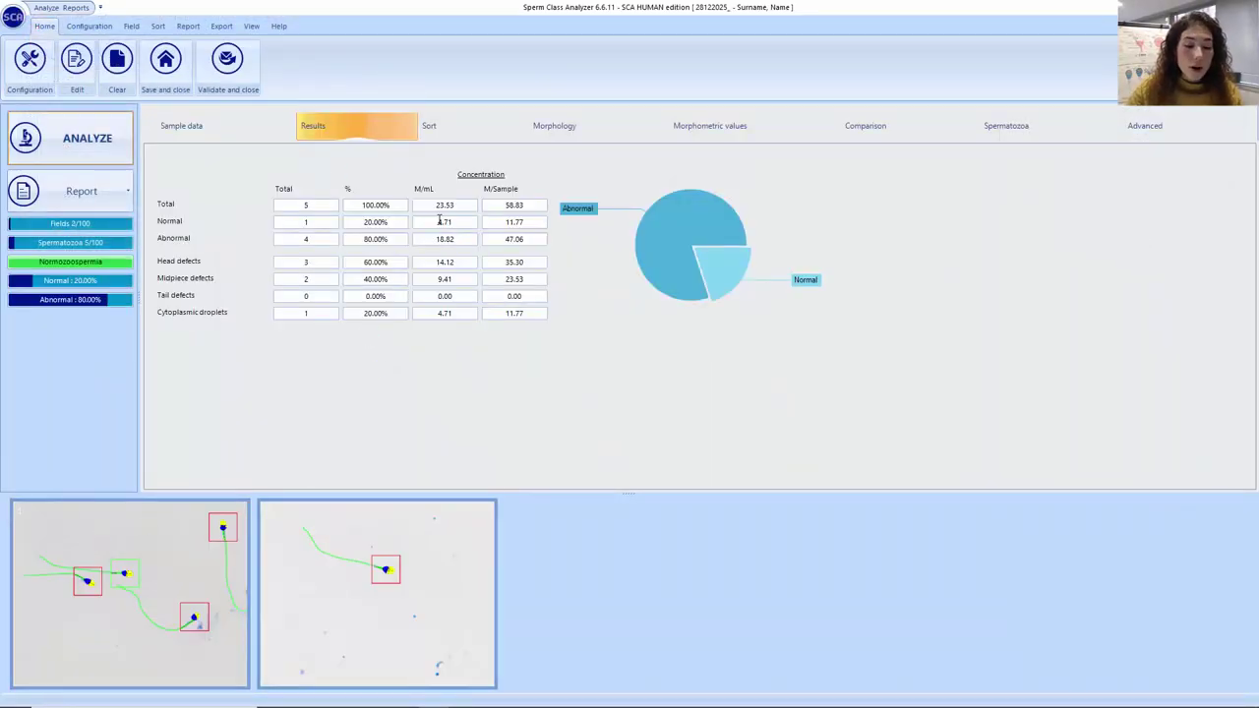
Examine the teratozoospermy, multiple anomalies and deformity indices in the morphology sort results
left_click(478, 125)
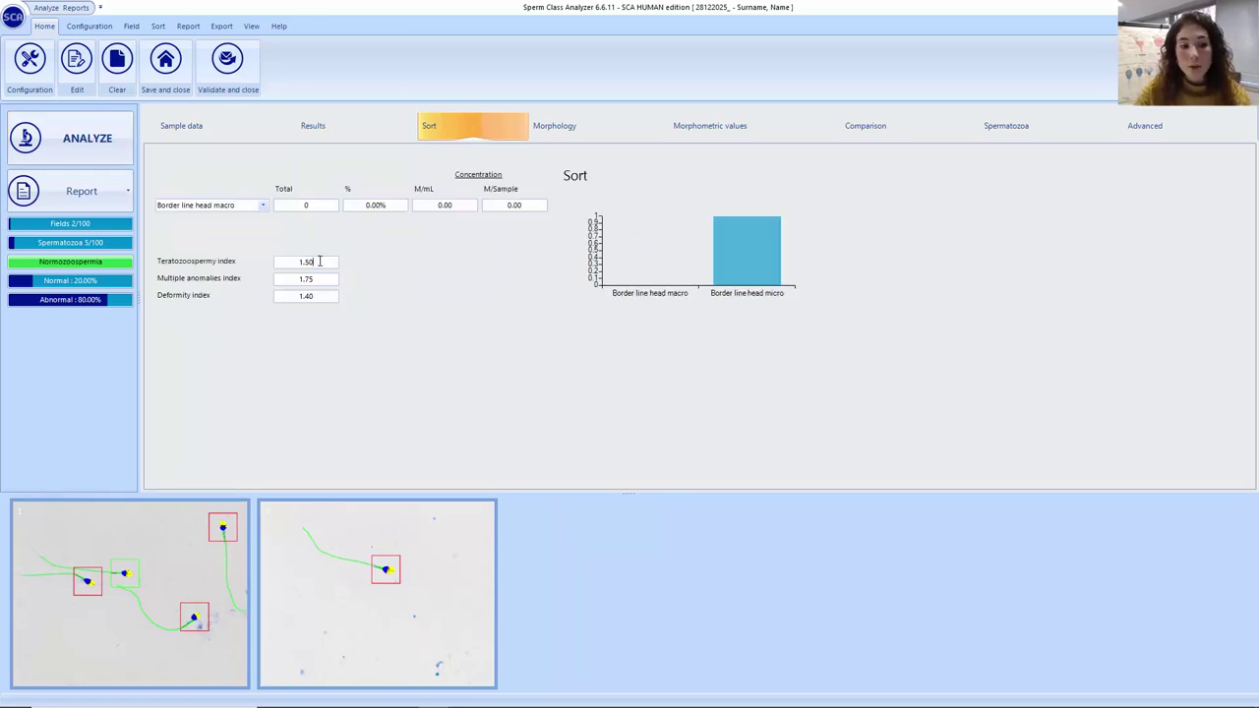
left_click_drag(317, 262, 290, 280)
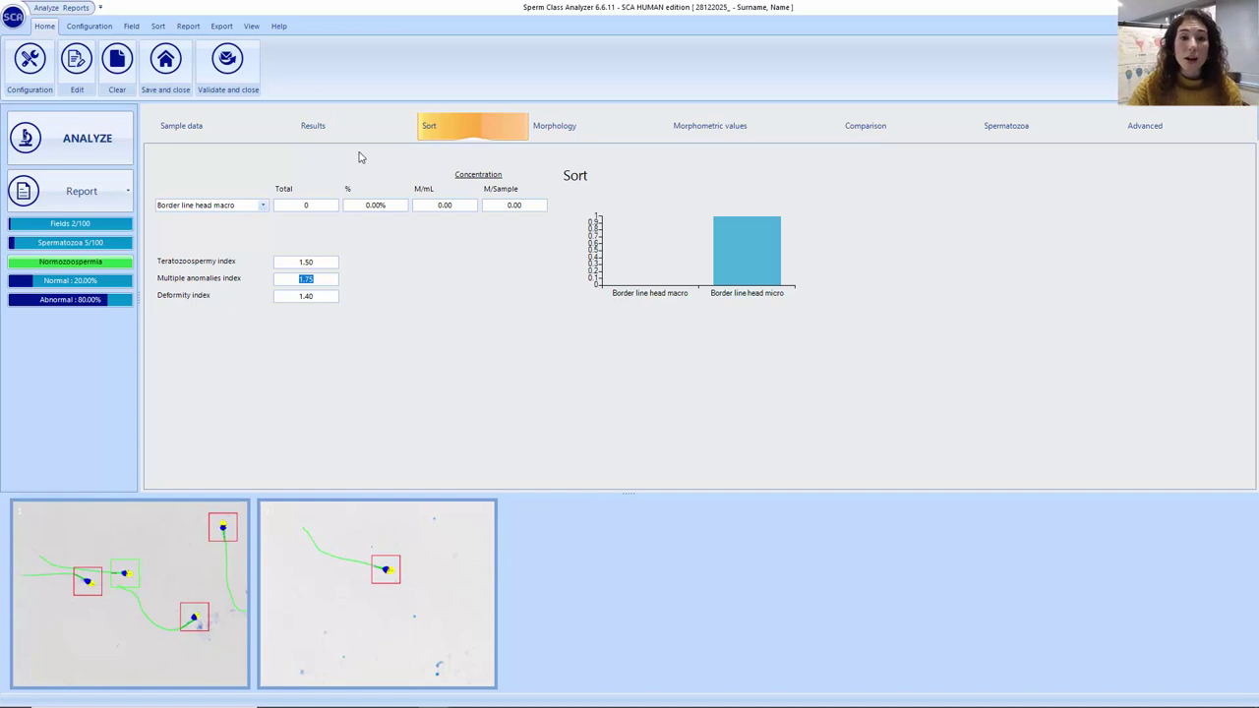
left_click(320, 295)
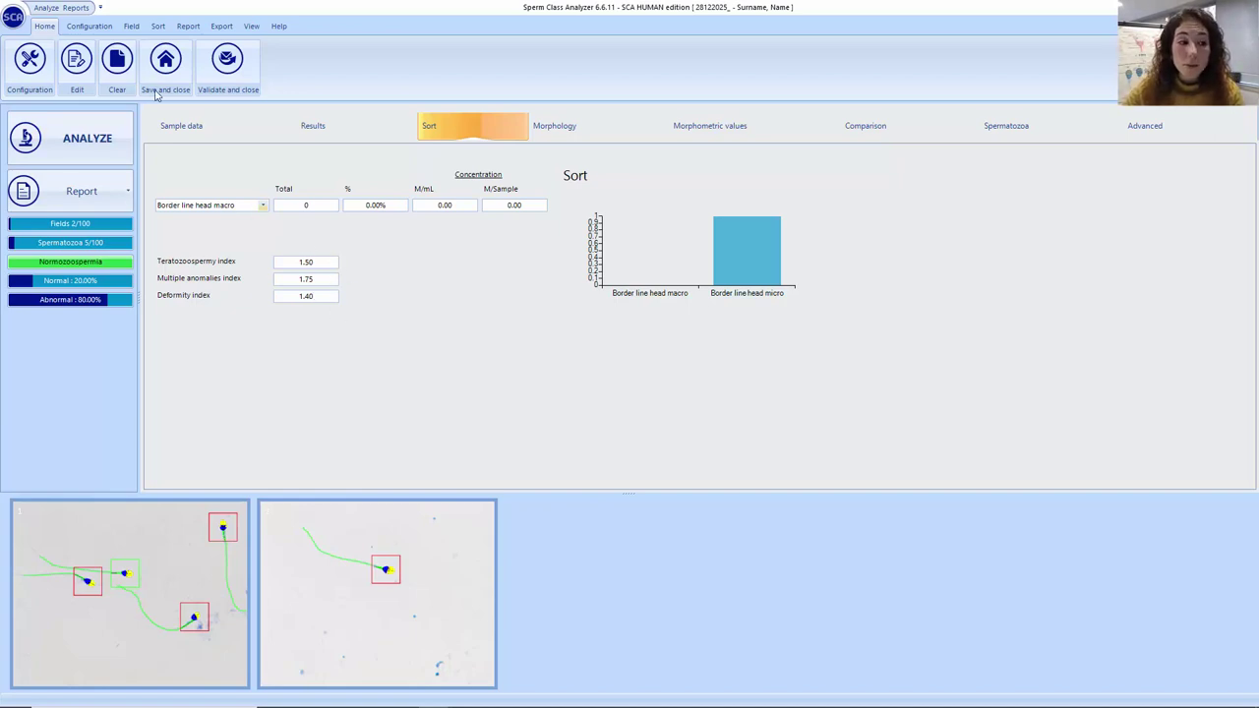
Open the sperm editor, show the masks, and delete the first two abnormal sperms of the gallery
left_click(86, 64)
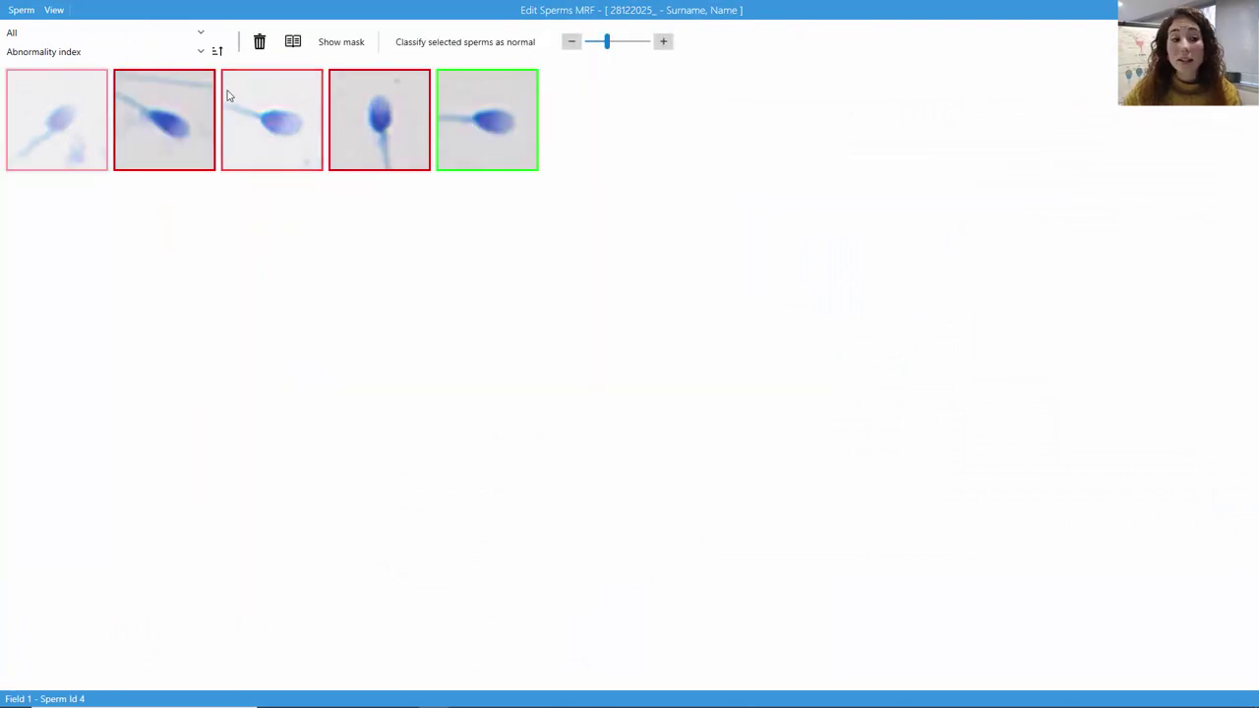
left_click(340, 41)
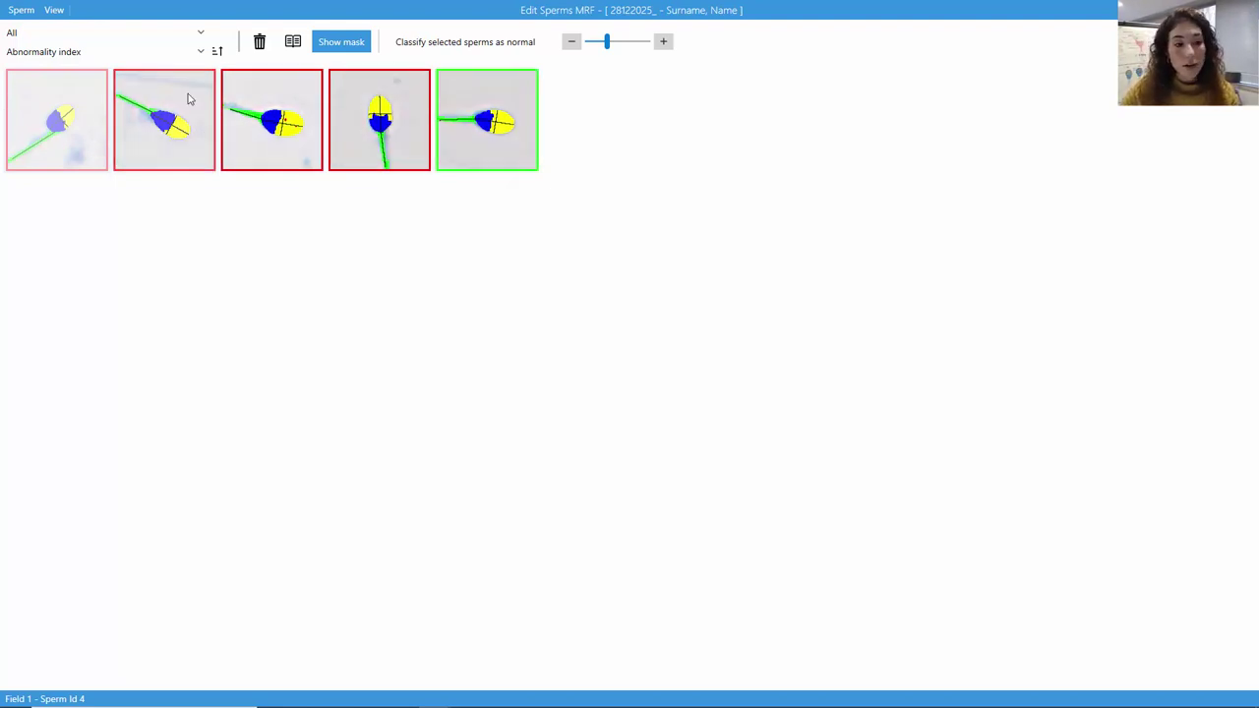
left_click(261, 120, "shift")
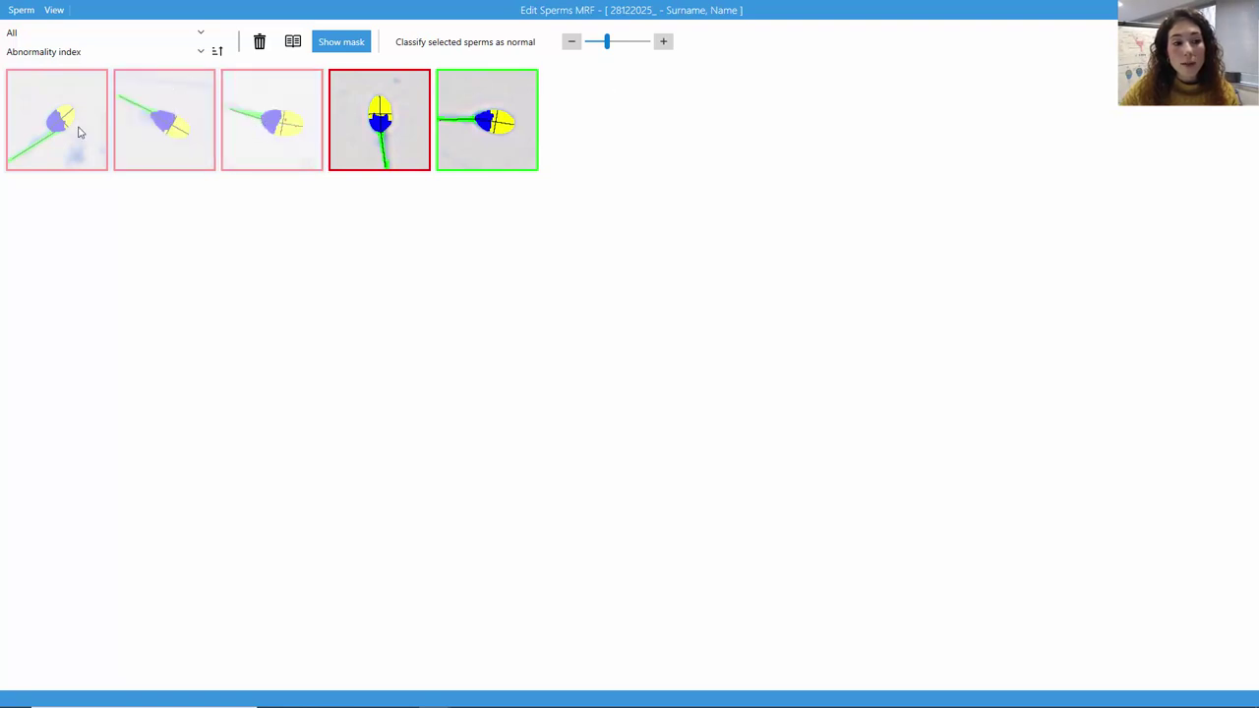
left_click(262, 132, "ctrl")
left_click(259, 43)
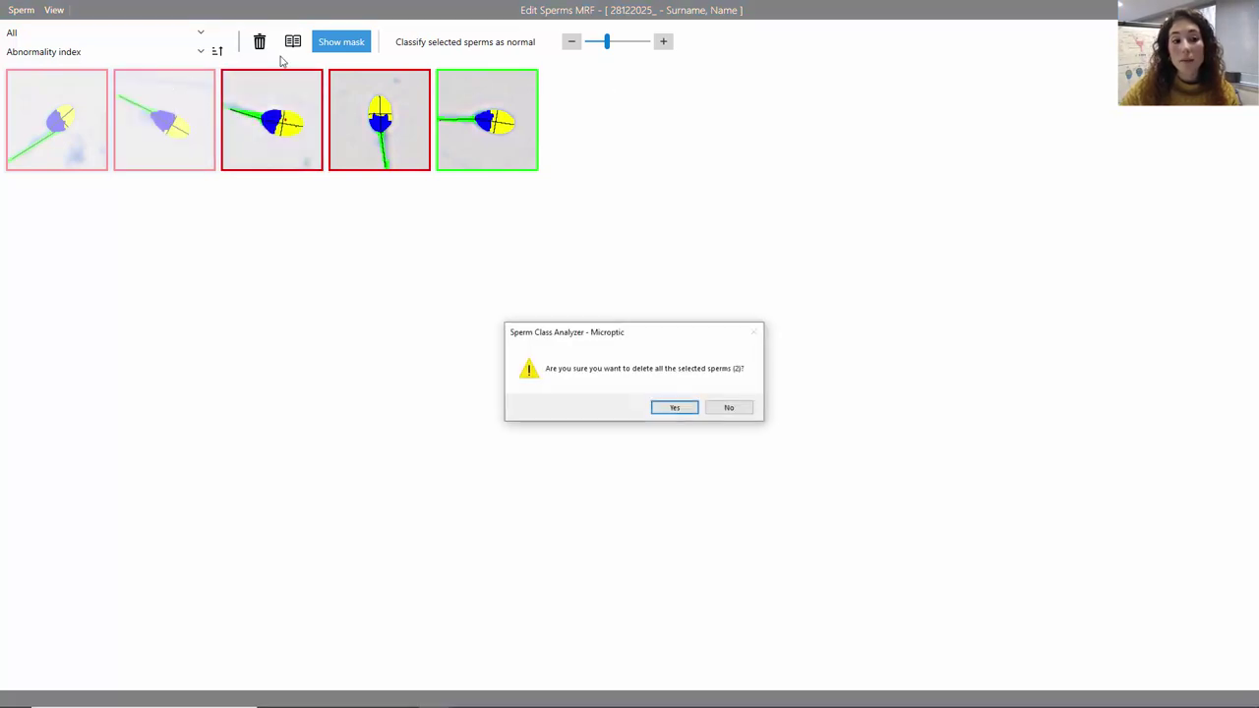
left_click(675, 409)
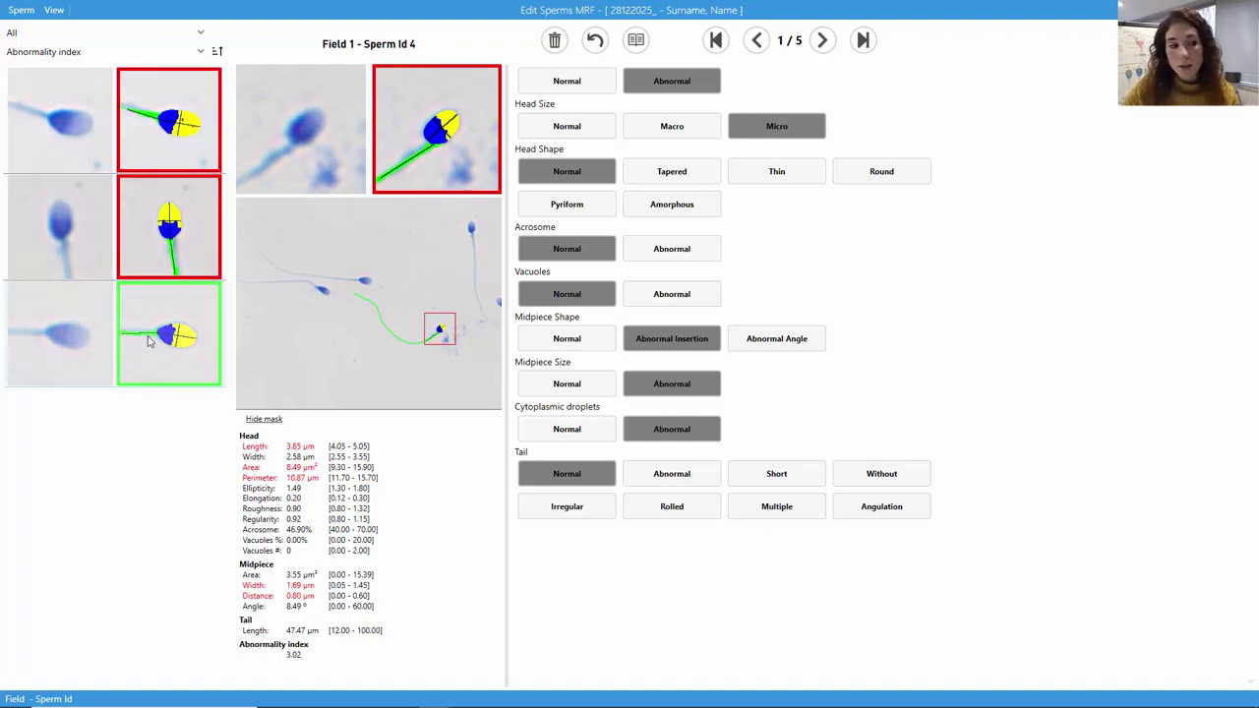
Filter the sperm list to Normal only, and after that to Abnormal only
left_click(49, 36)
left_click(54, 76)
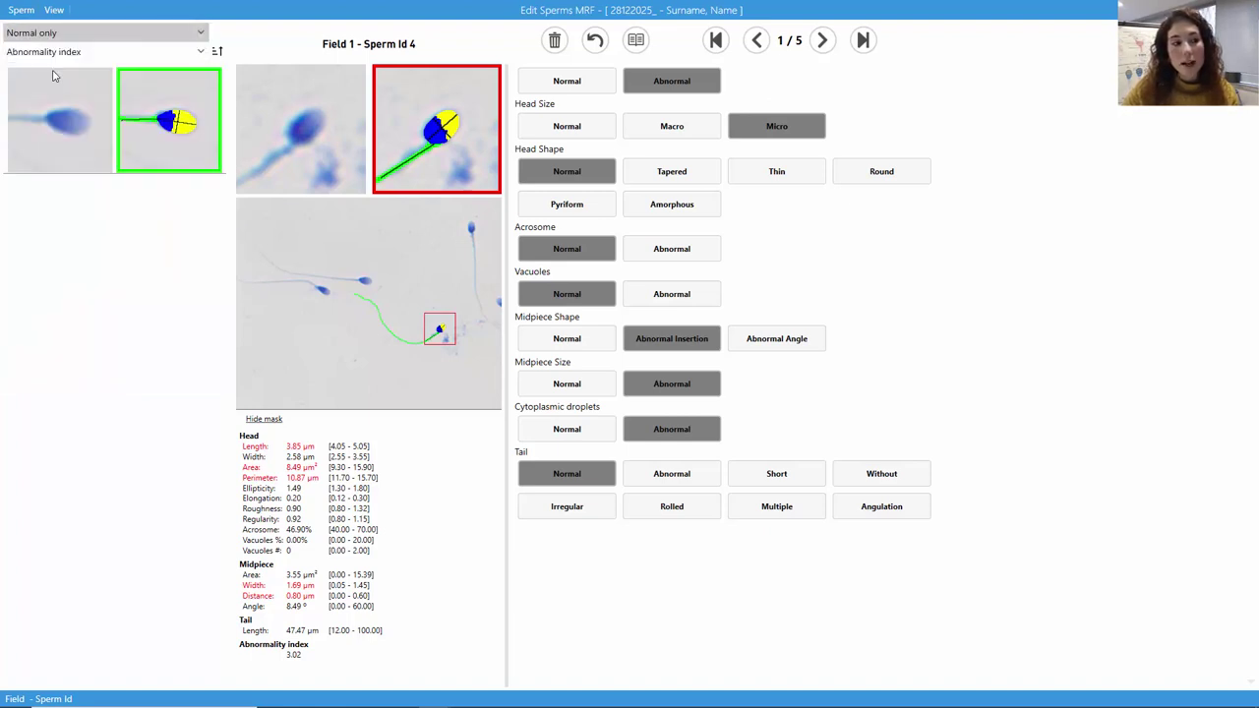
left_click(49, 32)
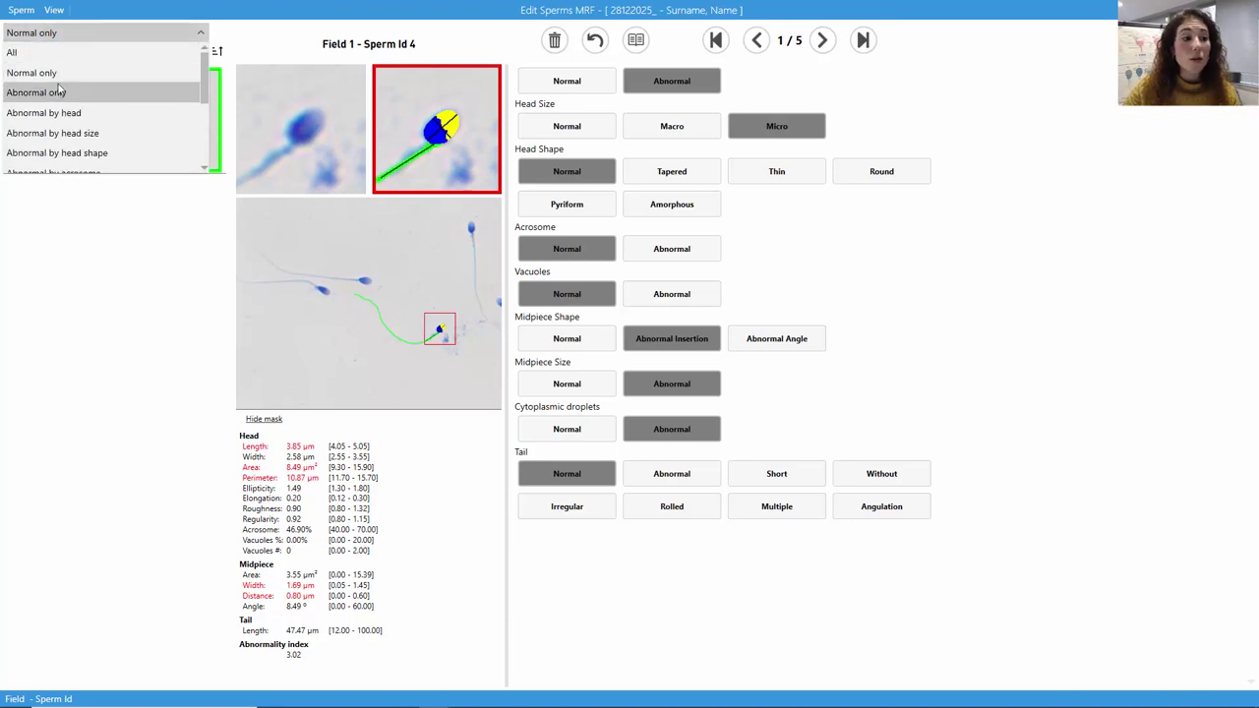
left_click(59, 92)
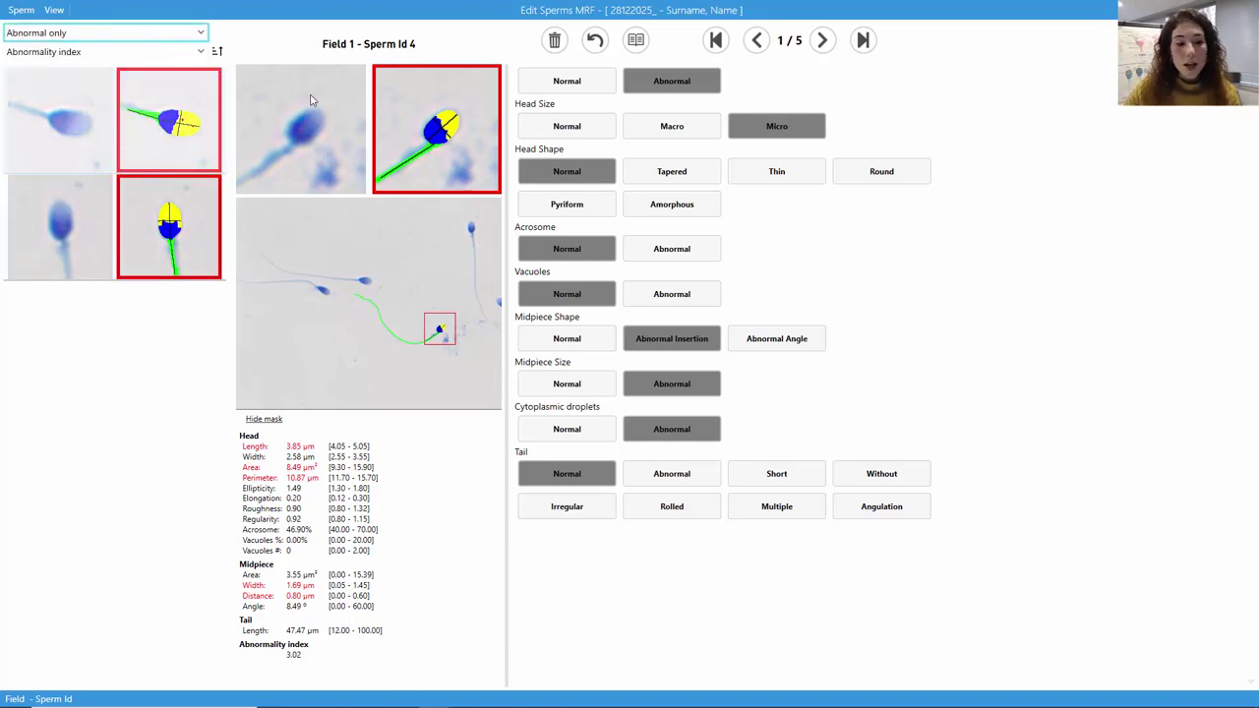
Examine the classification and measurements of each remaining abnormal sperm, and close the sperm editor
left_click(143, 185)
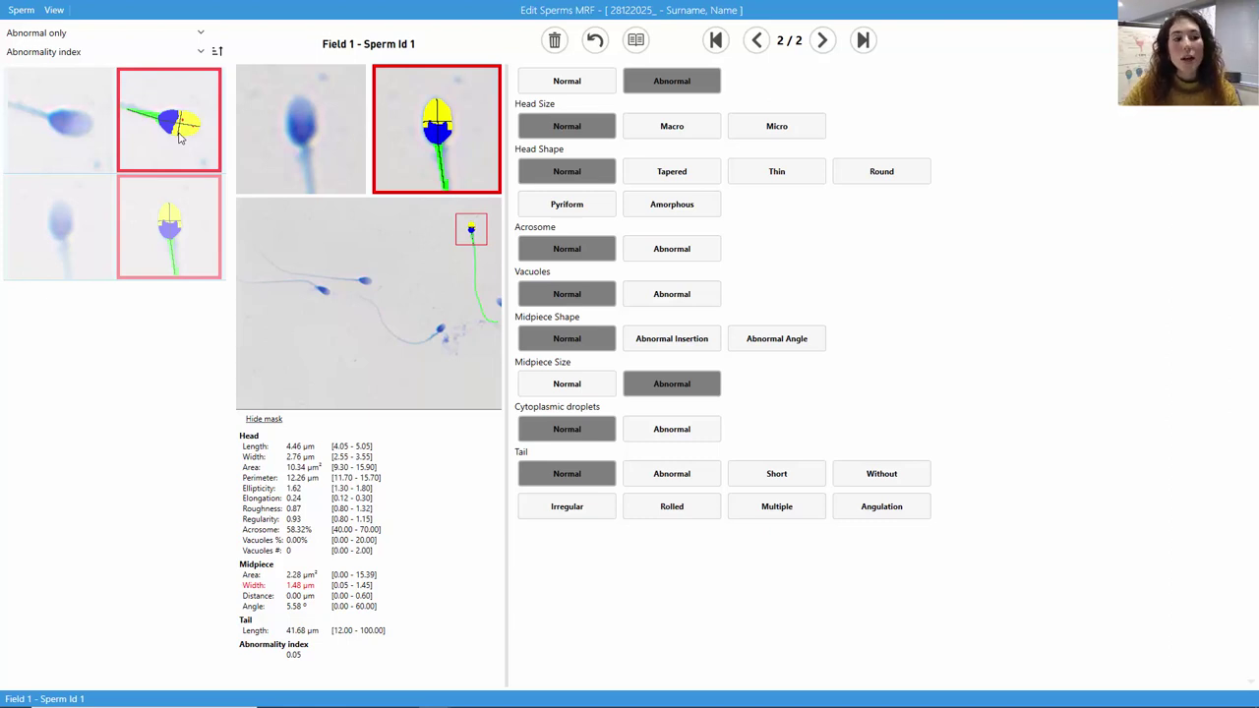
key("Left")
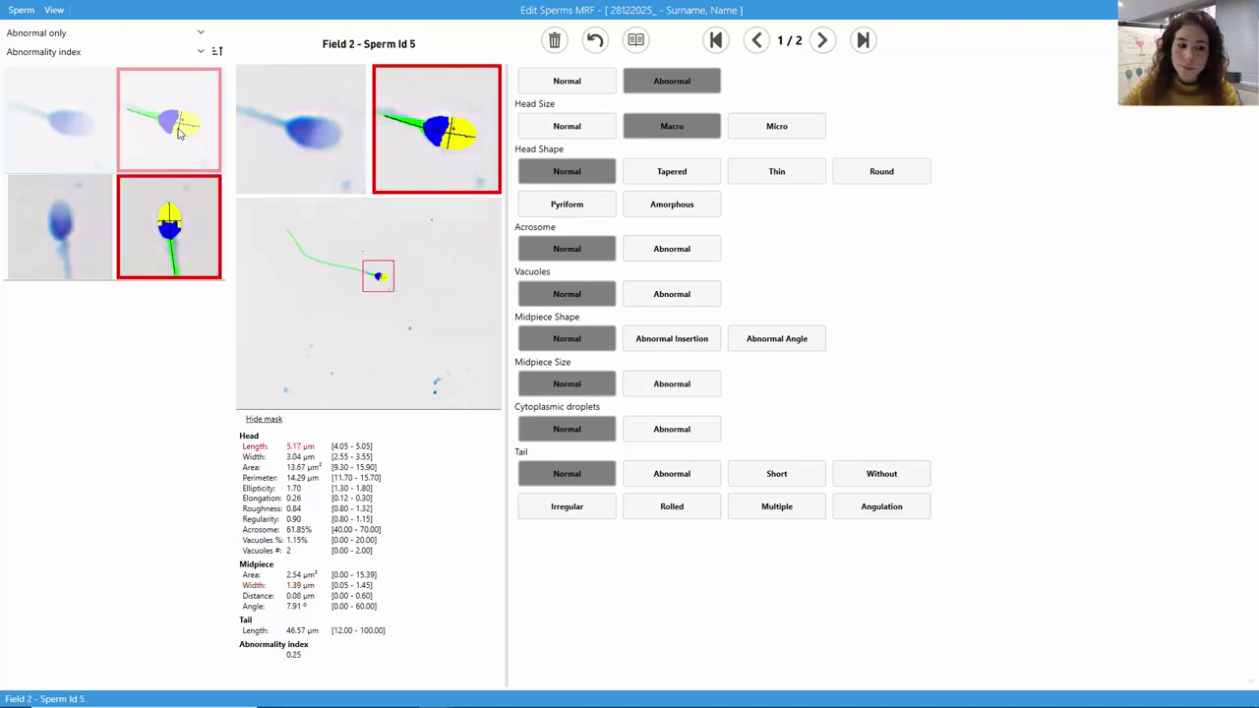
key("Right")
key("Left")
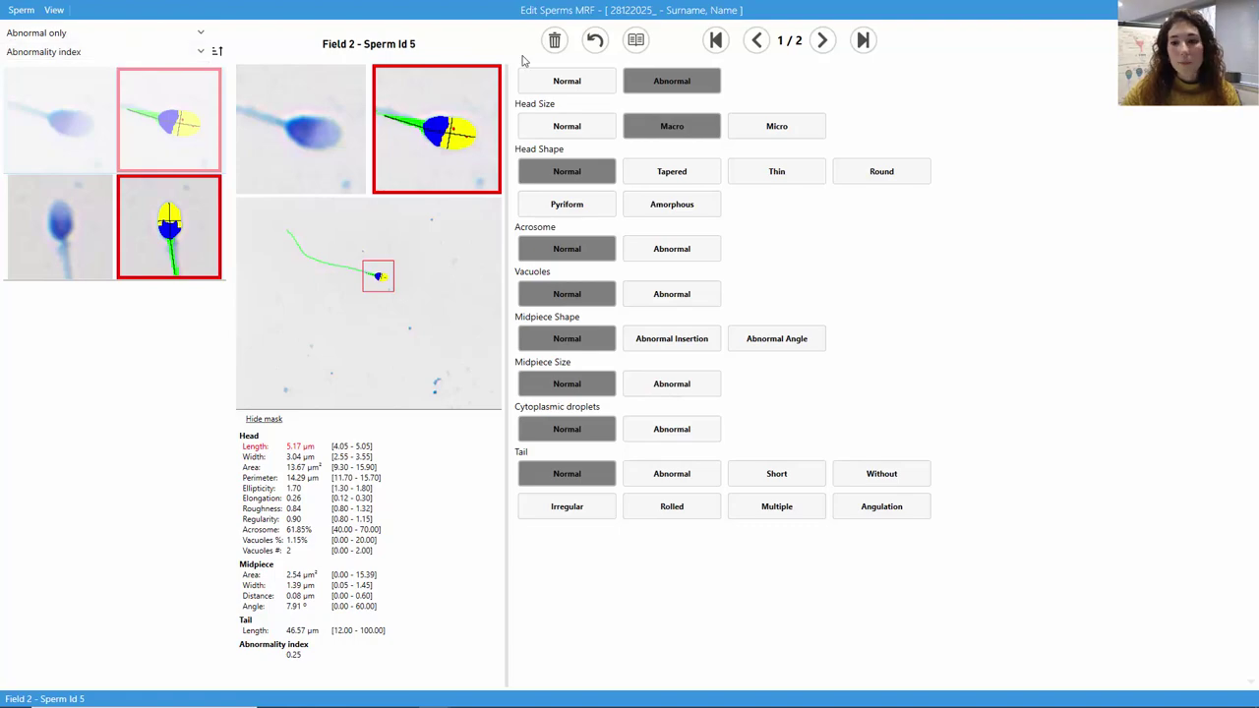
key("Escape")
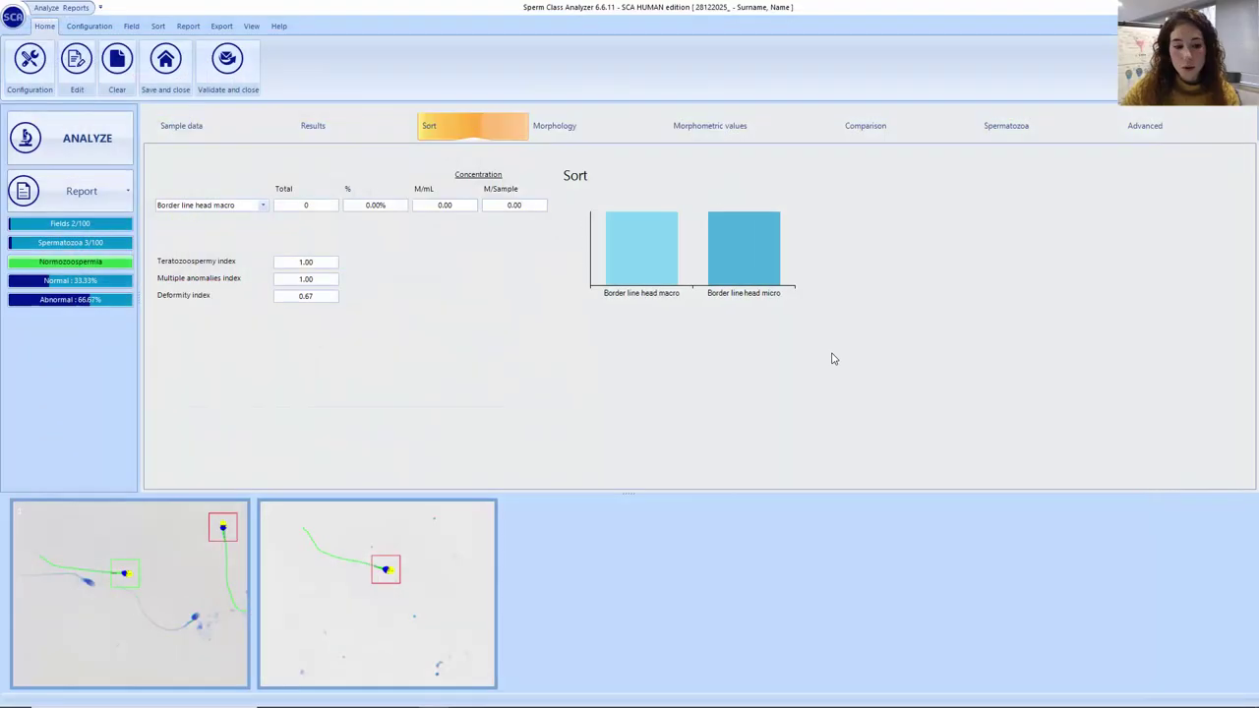
Switch to the PowerPoint slide show and advance to the Other WHO news slide
key("alt+Tab")
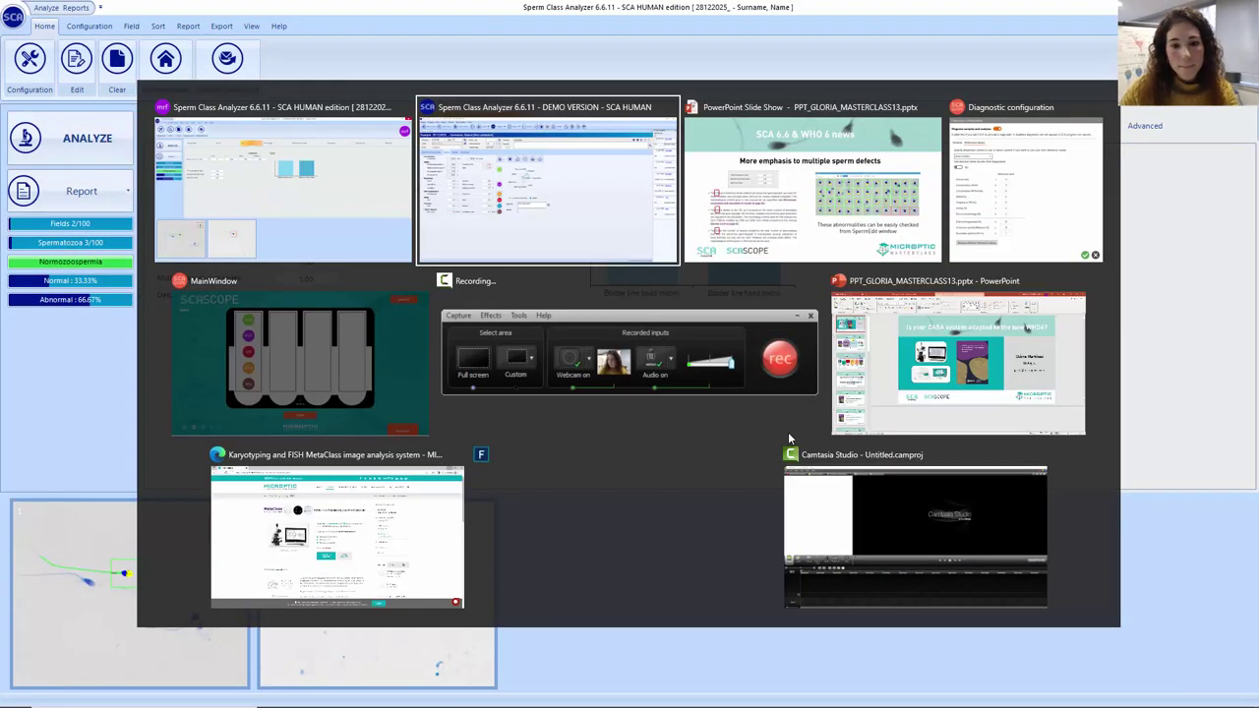
key("alt+Tab")
left_click(418, 187)
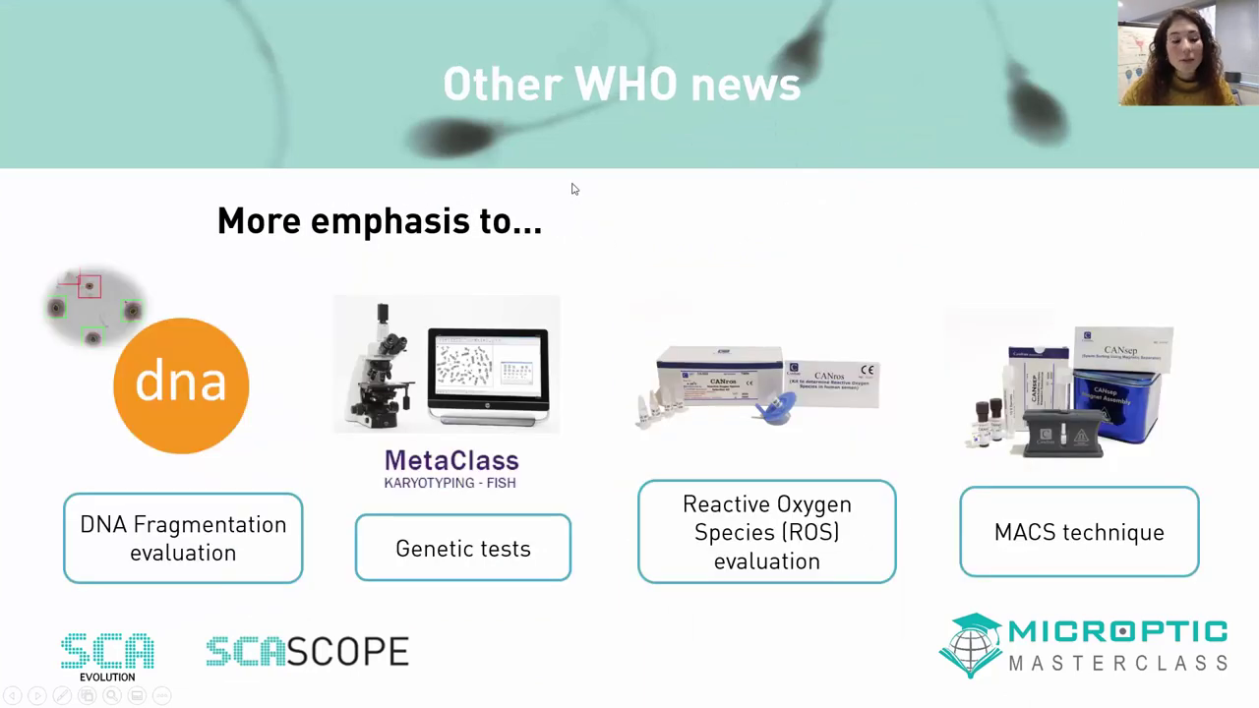